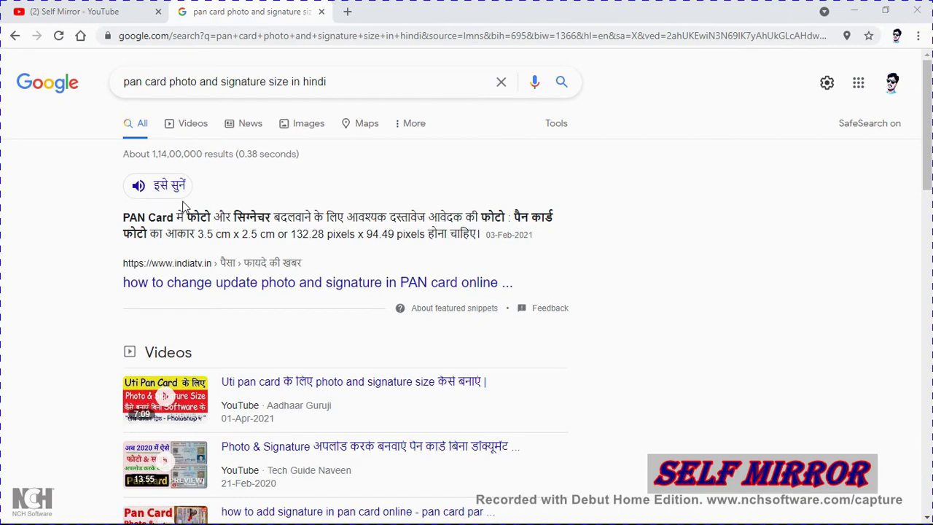
Show the image results for the search on PAN card photo and signature size in Hindi
left_click(105, 9)
left_click(302, 8)
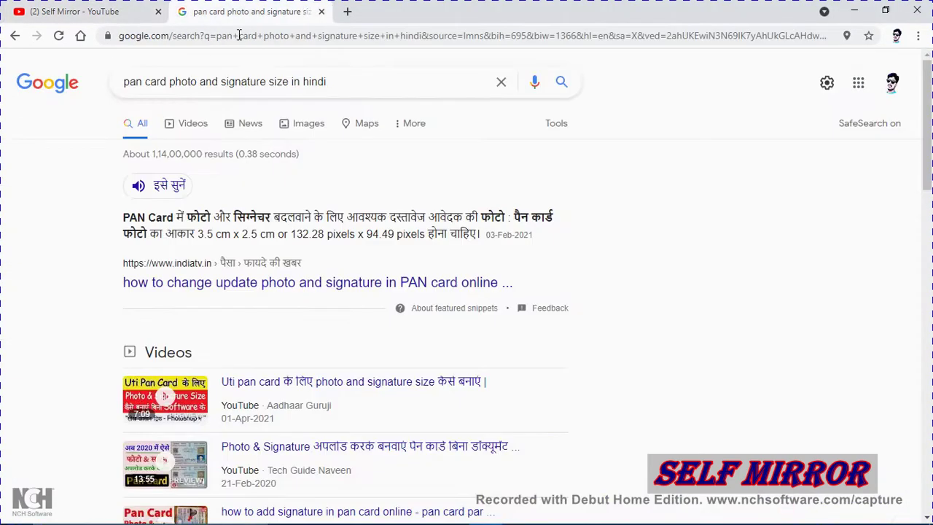
left_click(322, 126)
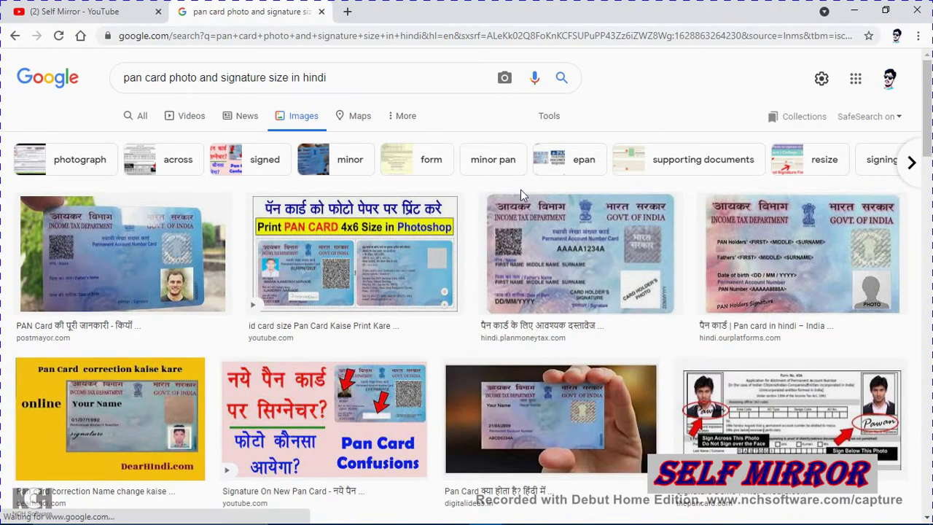
View the Self Mirror YouTube channel and its subscription option without unsubscribing, and return to the Google image results
left_click(44, 11)
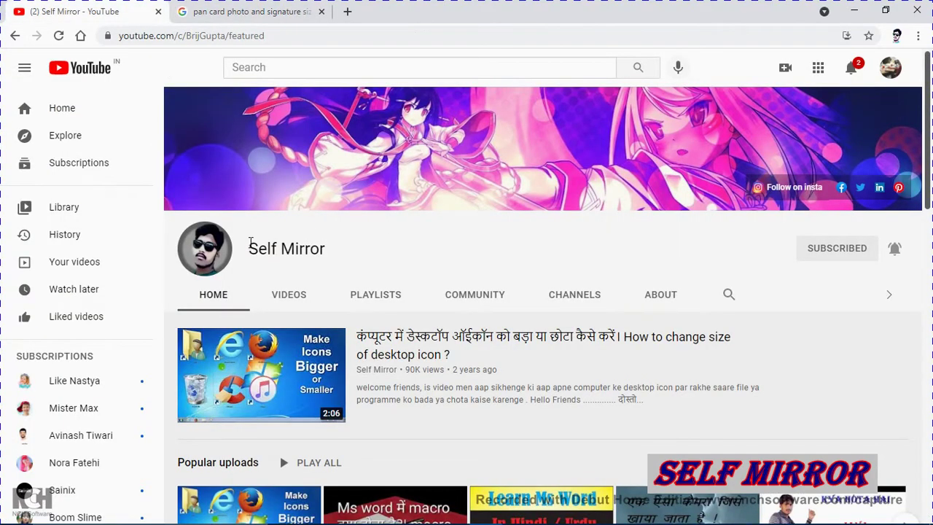
left_click_drag(250, 248, 306, 273)
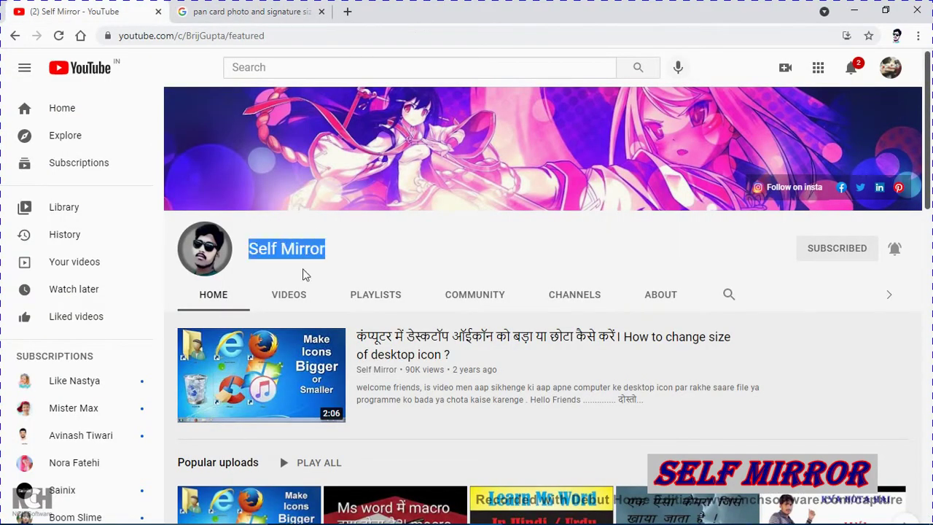
left_click(833, 247)
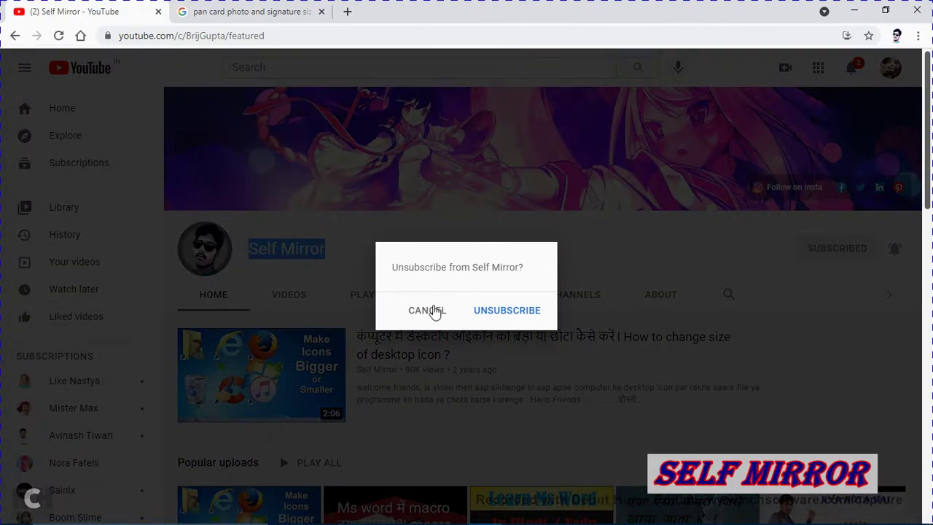
left_click(430, 311)
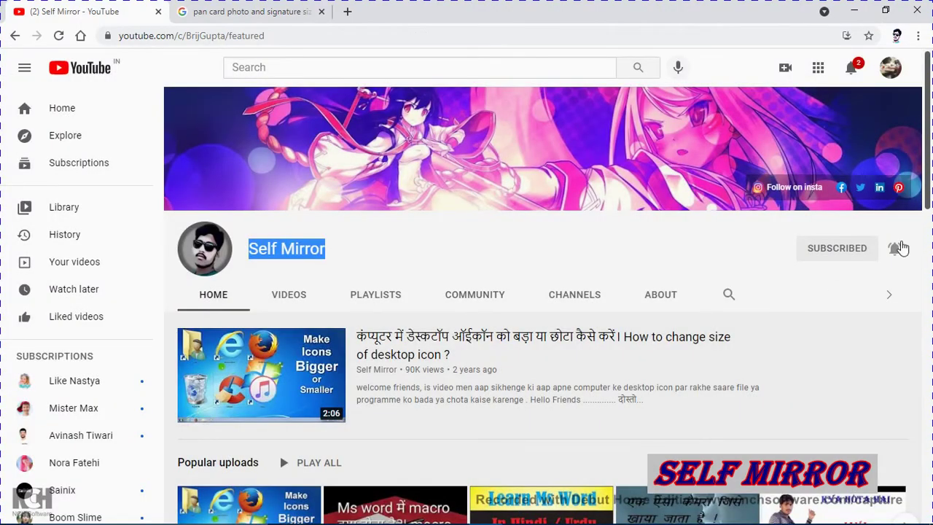
left_click(207, 10)
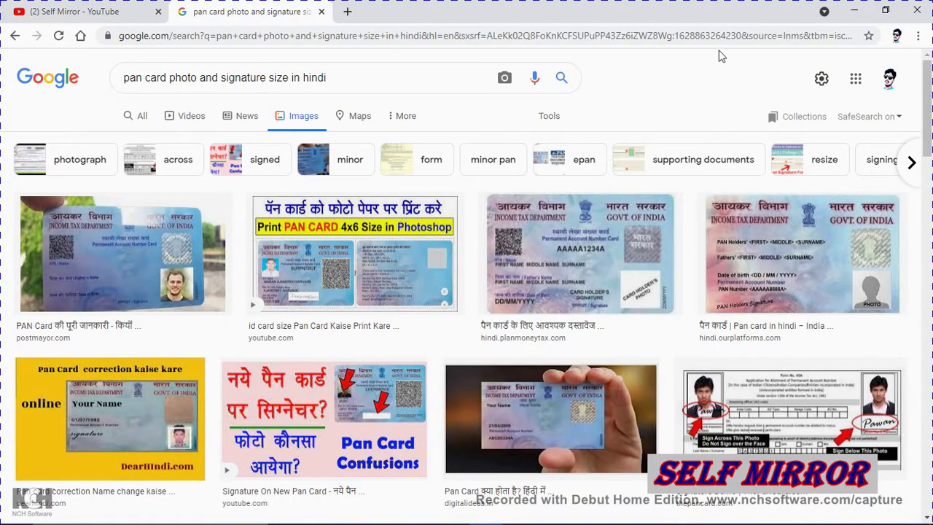
Minimize the browser and launch Adobe Photoshop 7.0
left_click(854, 11)
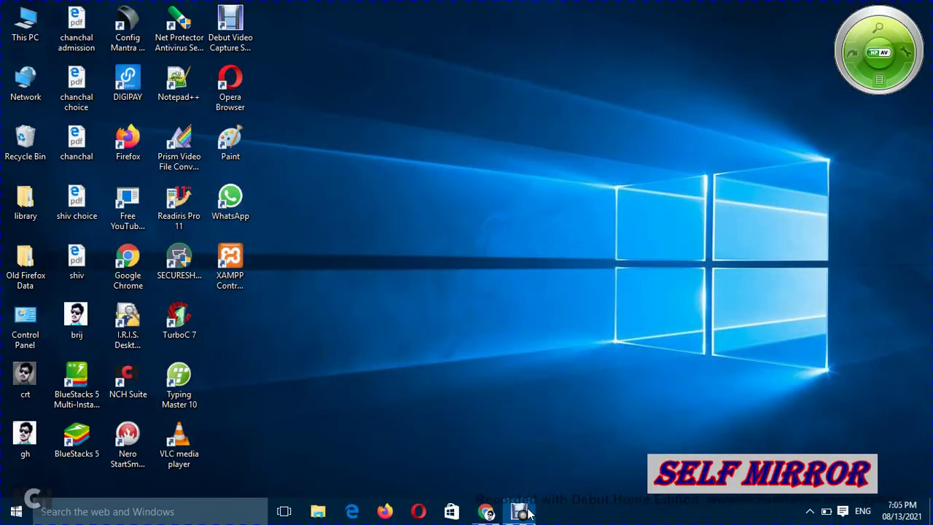
left_click(16, 511)
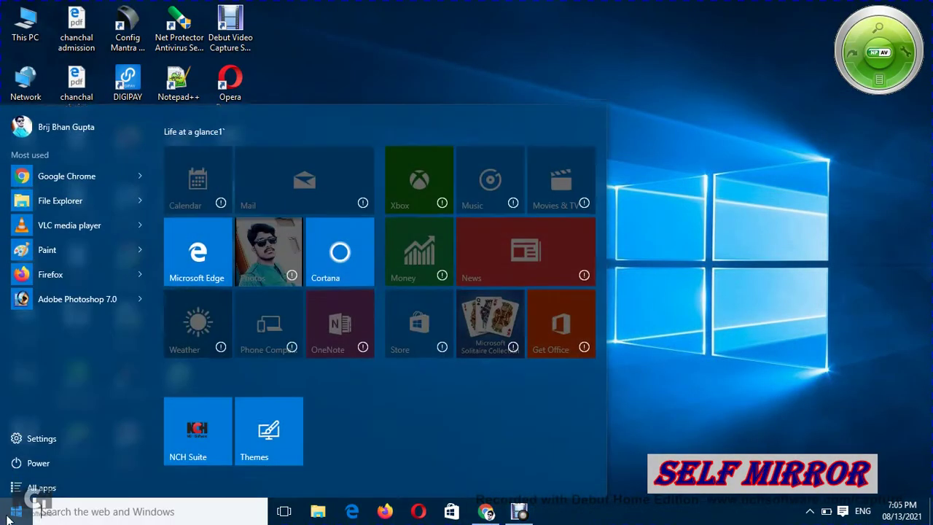
left_click(42, 484)
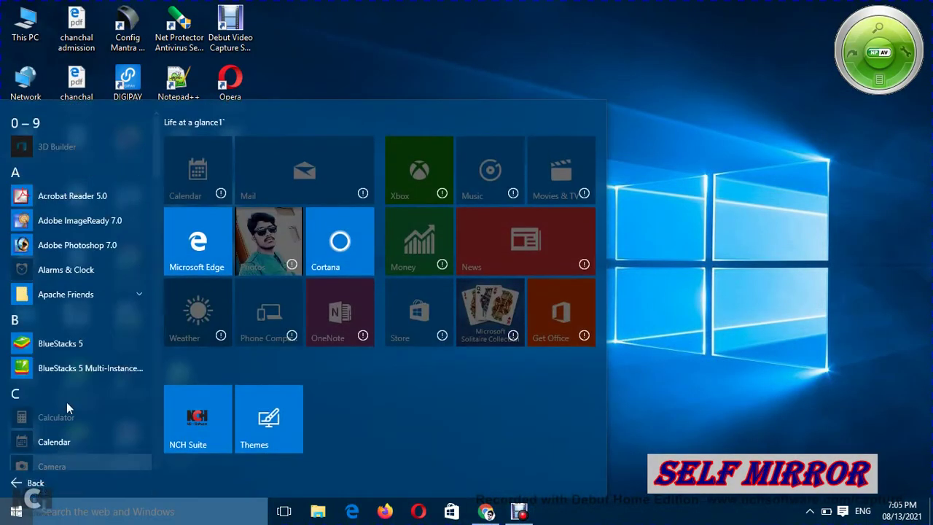
left_click(77, 245)
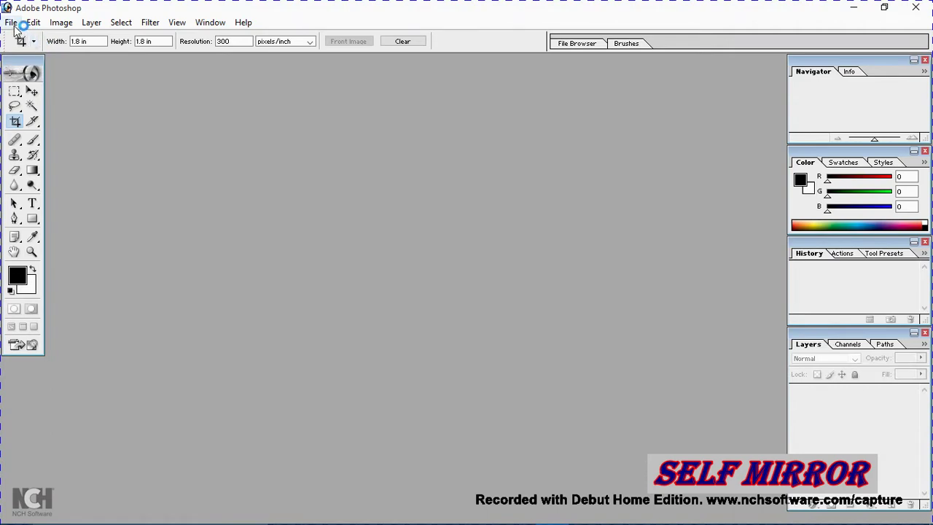
Open the portrait PNG of the man in sunglasses from the Desktop and maximize its document window
left_click(13, 24)
left_click(32, 54)
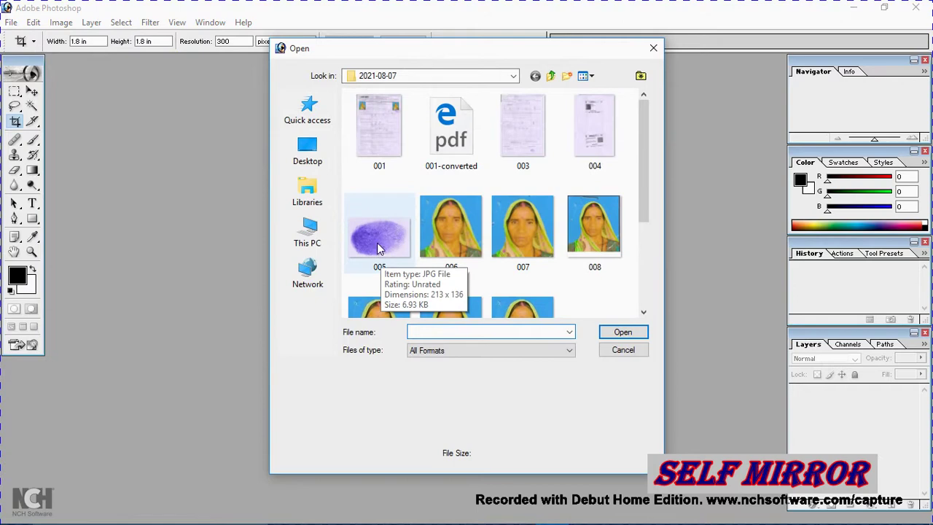
left_click(302, 157)
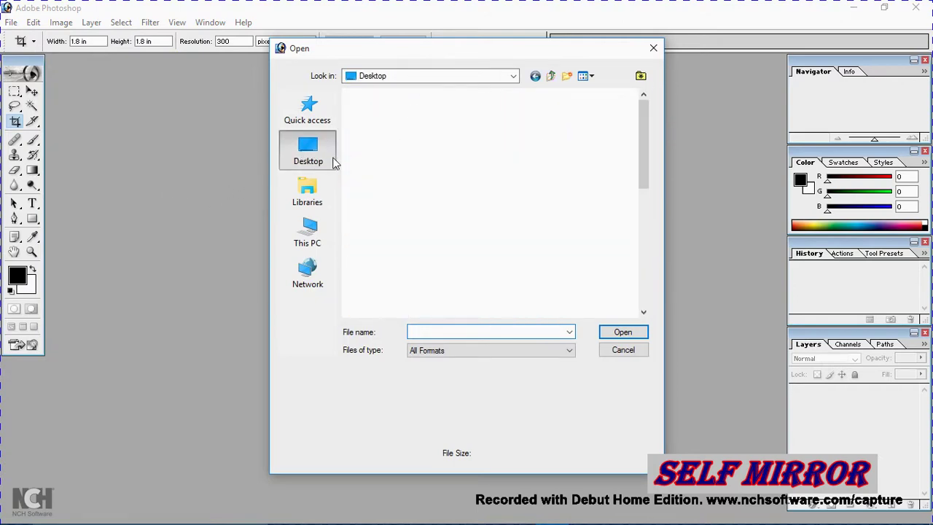
scroll(402, 180, "down", 3)
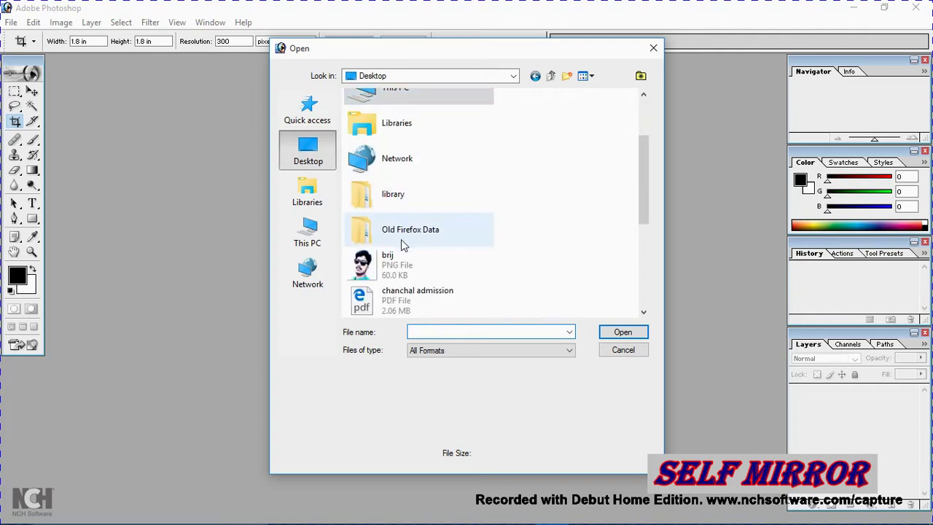
left_click(401, 264)
left_click(600, 332)
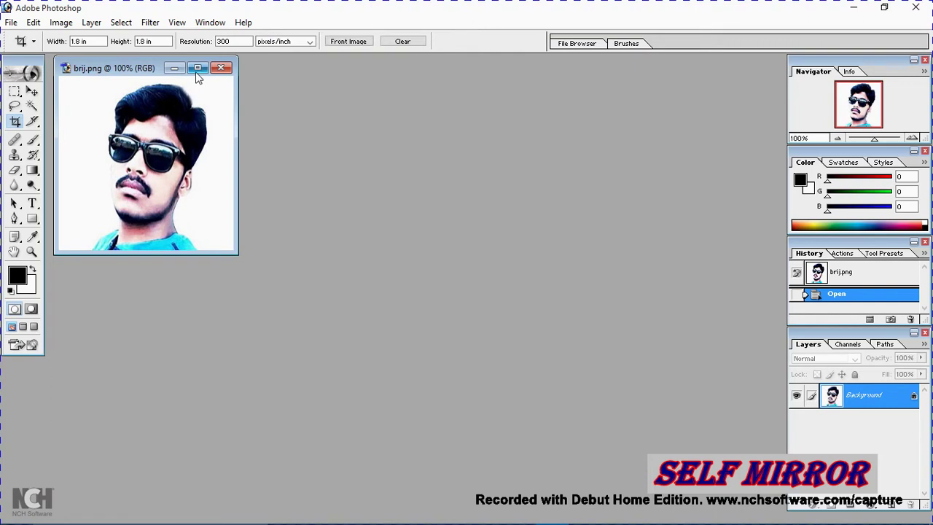
left_click(196, 68)
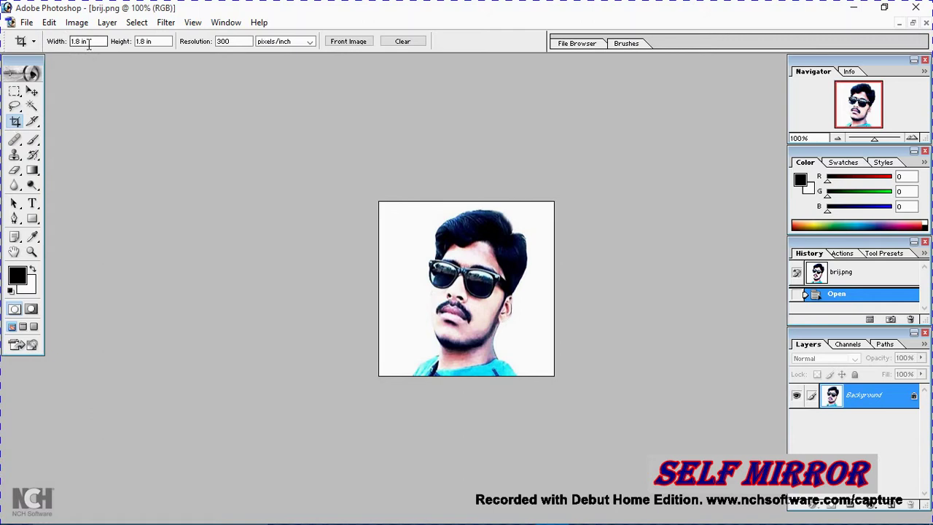
Crop the portrait to 1.8 × 1.8 in at 300 pixels/inch, with the crop frame covering the whole image
left_click(144, 42)
left_click(237, 42)
left_click_drag(380, 201, 547, 407)
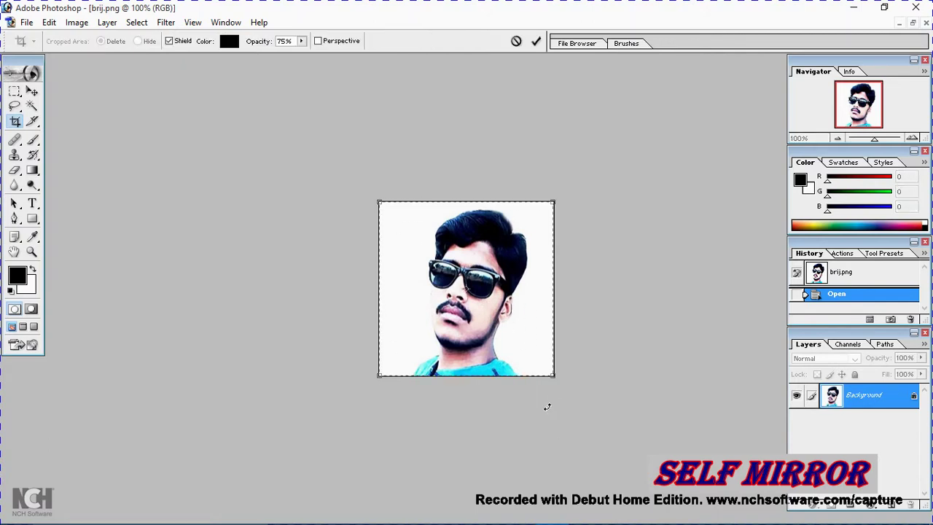
key("Return")
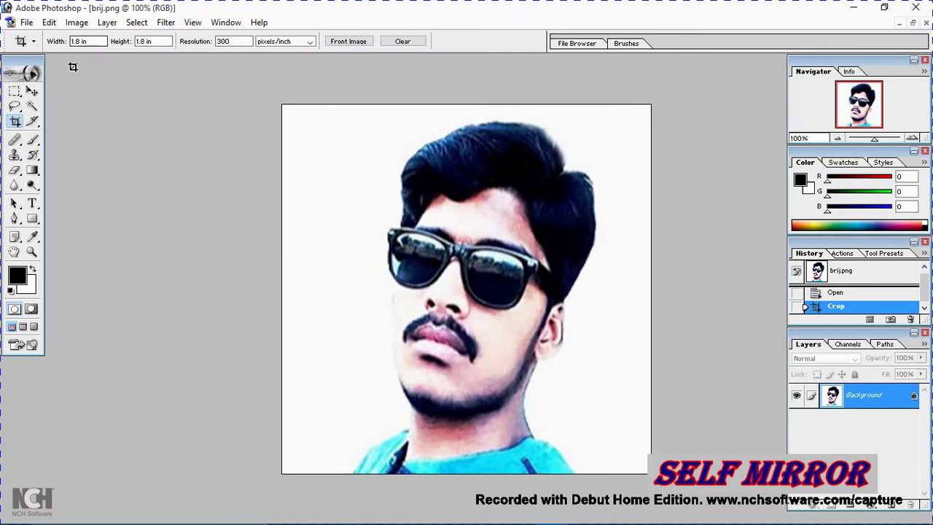
Resize the portrait to a width of 213 pixels with proportions constrained and the resolution kept at 300 pixels/inch
left_click(78, 23)
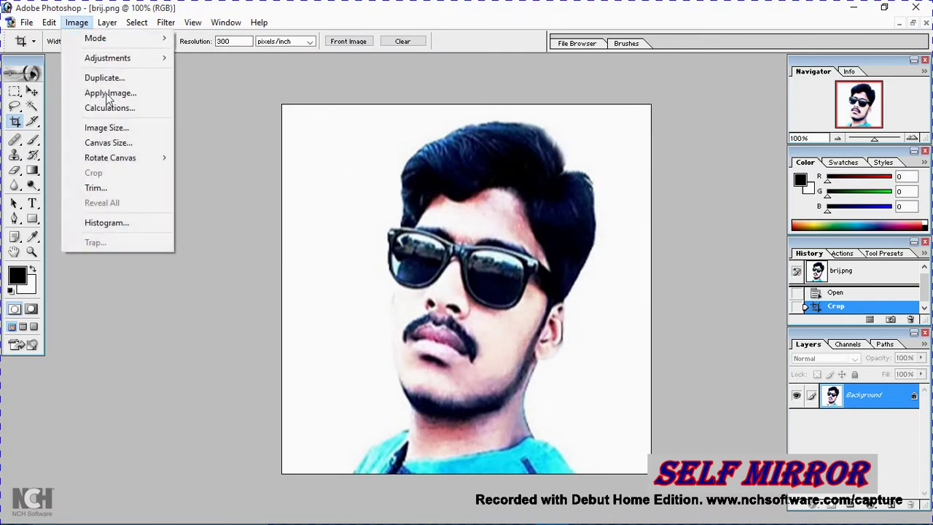
left_click(108, 125)
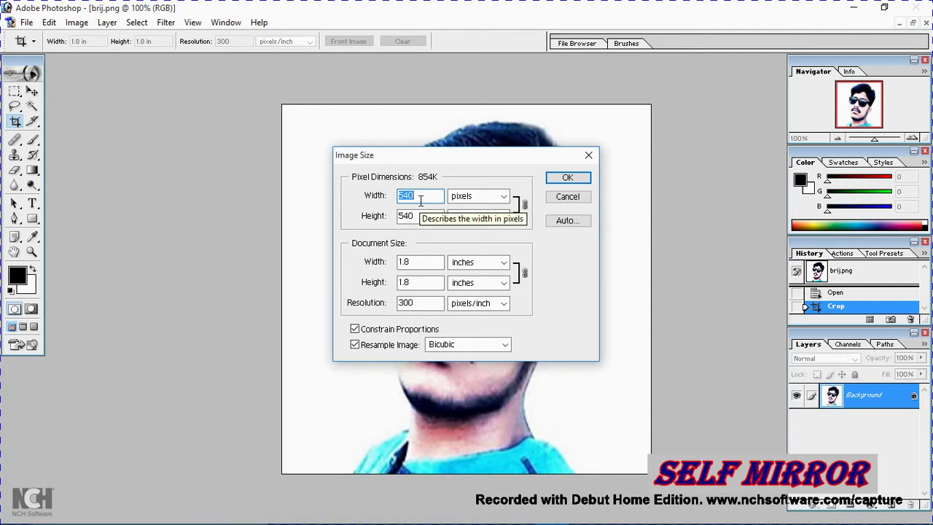
key("BackSpace")
type("213")
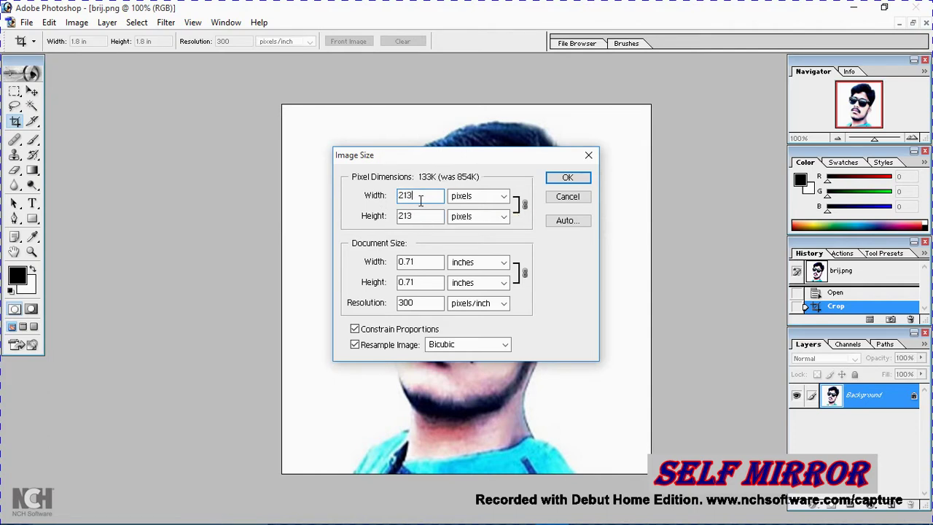
key("Tab")
key("Tab")
key("Tab")
key("Tab")
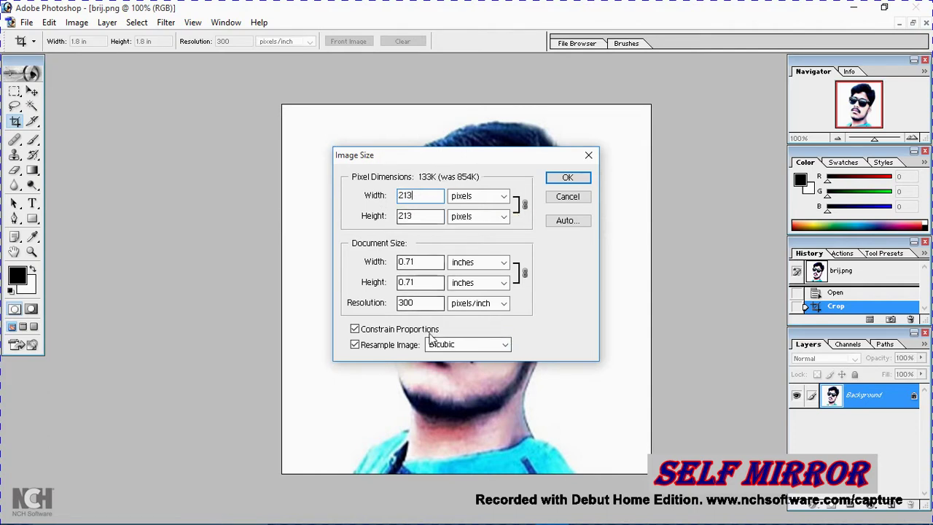
left_click(417, 302)
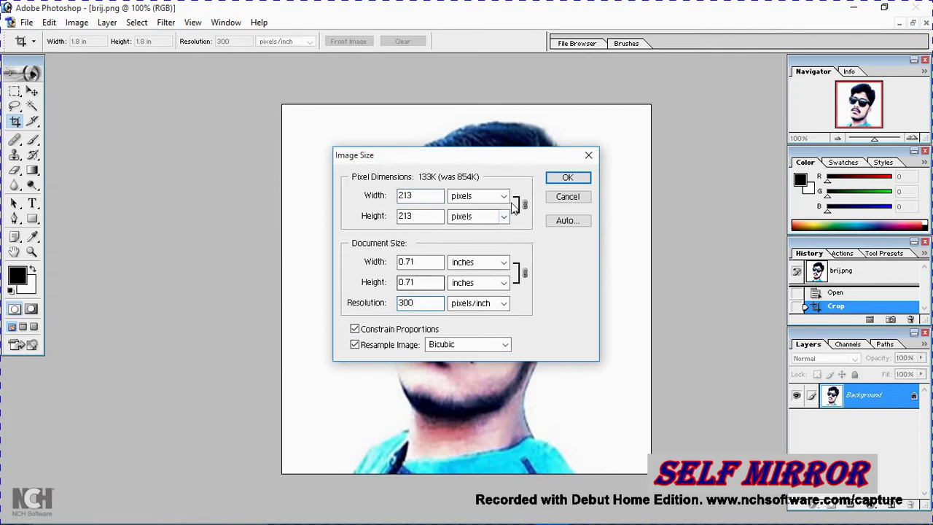
left_click(549, 179)
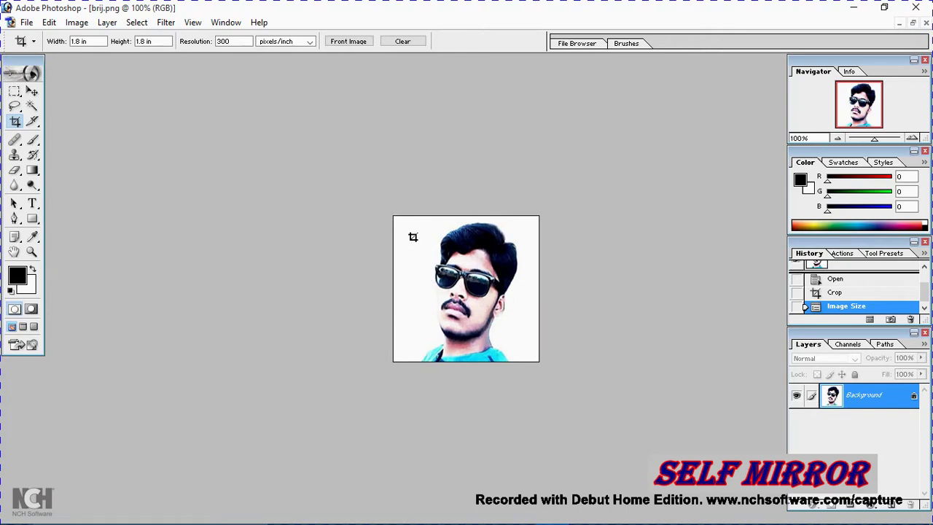
Set up saving the resized portrait as a new file on the Desktop in JPEG format
left_click(26, 22)
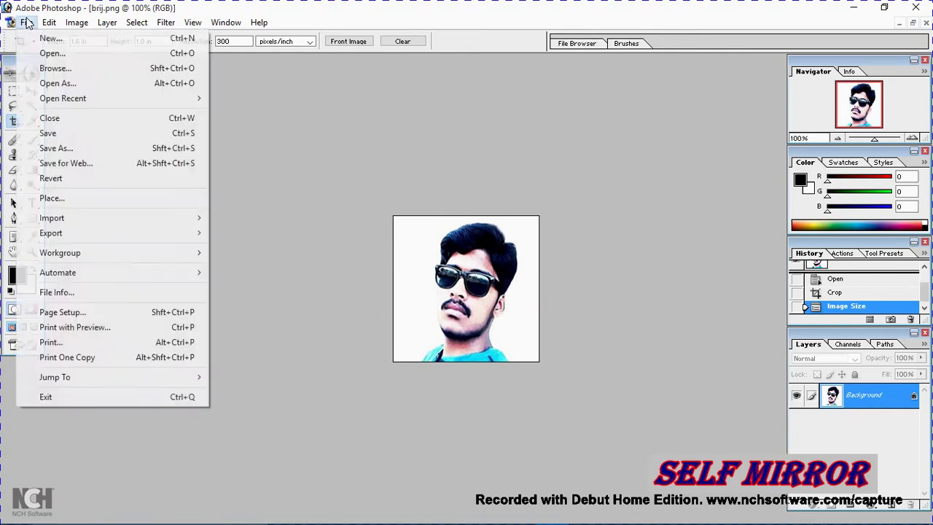
left_click(73, 148)
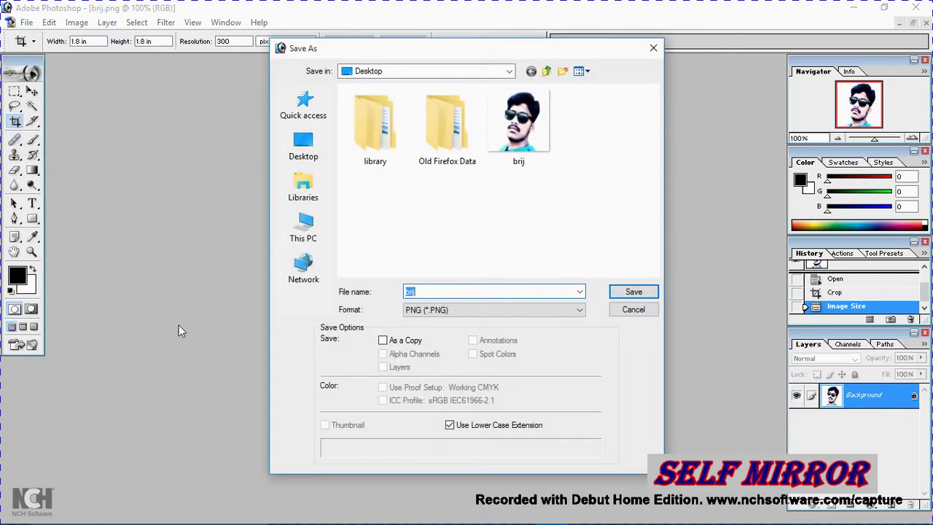
left_click(292, 182)
left_click(305, 153)
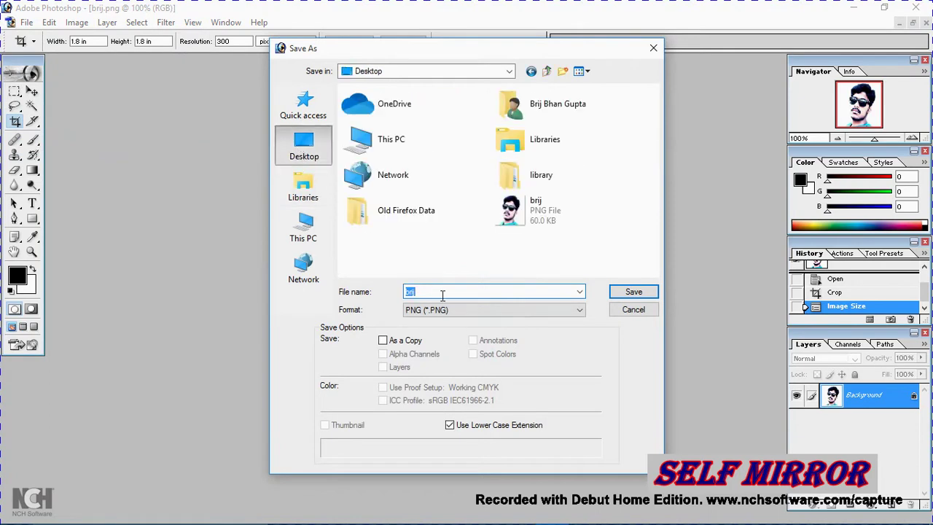
left_click(467, 312)
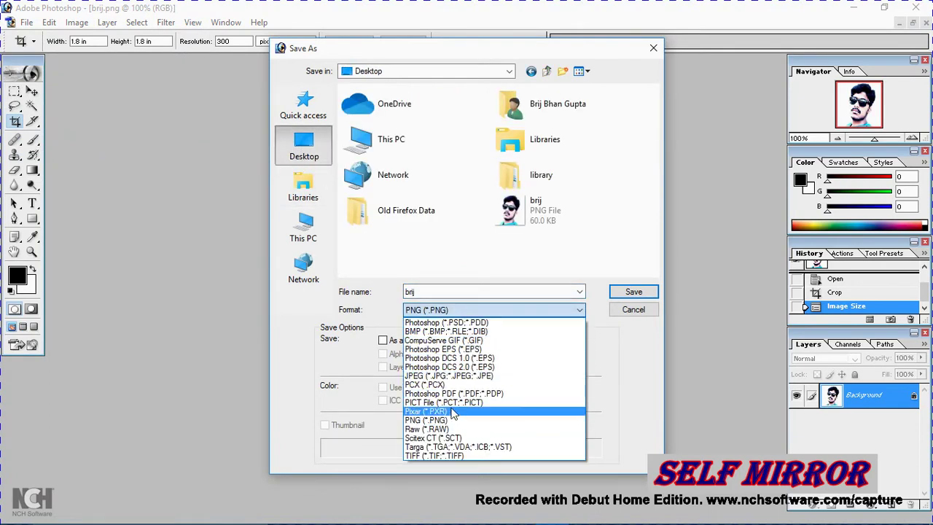
left_click(455, 377)
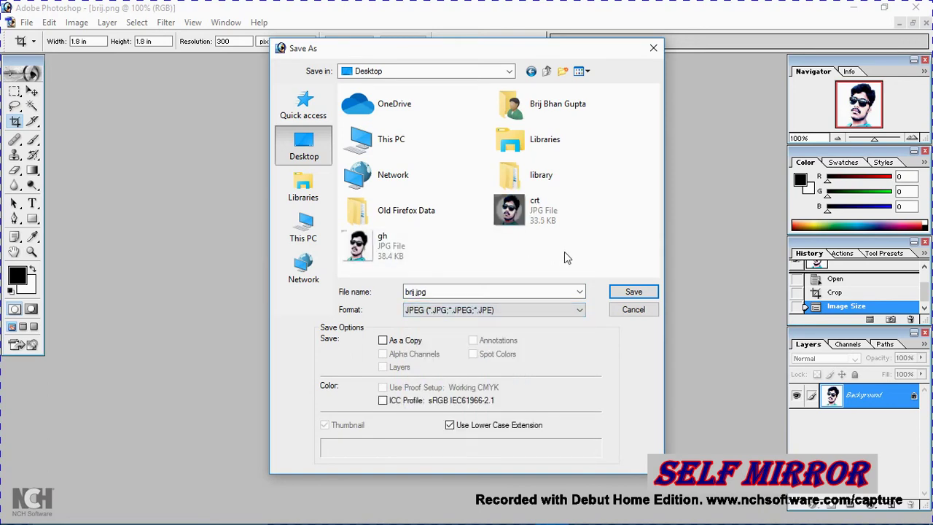
Rename the file with the person's longer name and save it at JPEG quality 2 (Low) with the Baseline ("Standard") format option
double_click(521, 292)
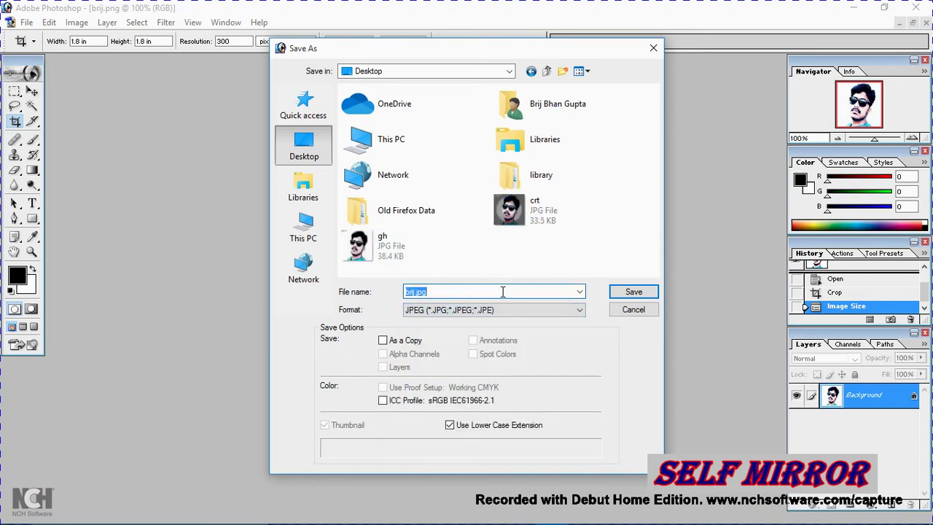
left_click(499, 292)
key("BackSpace")
key("BackSpace")
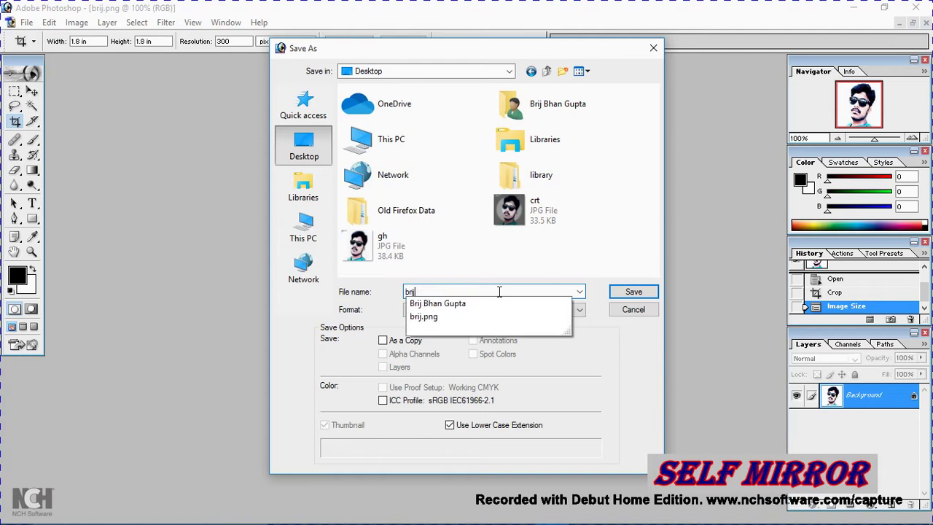
type("kum.")
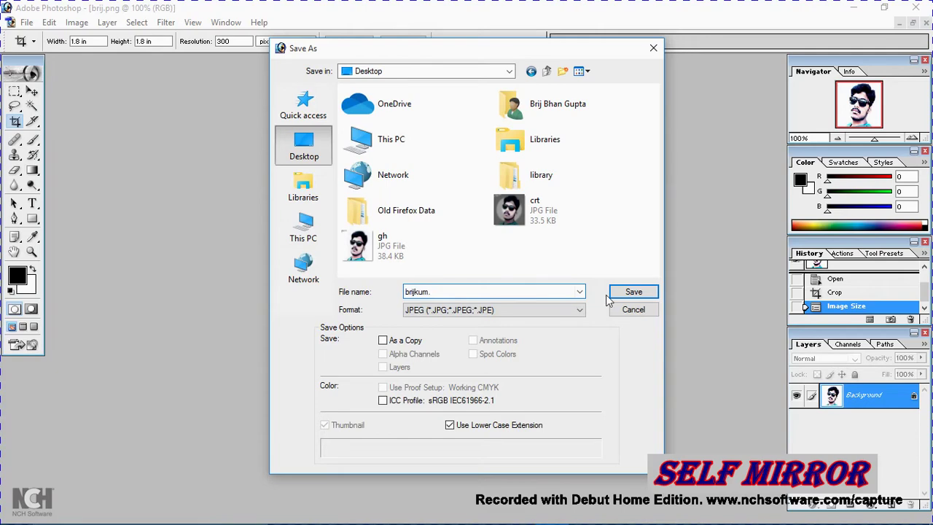
left_click(616, 292)
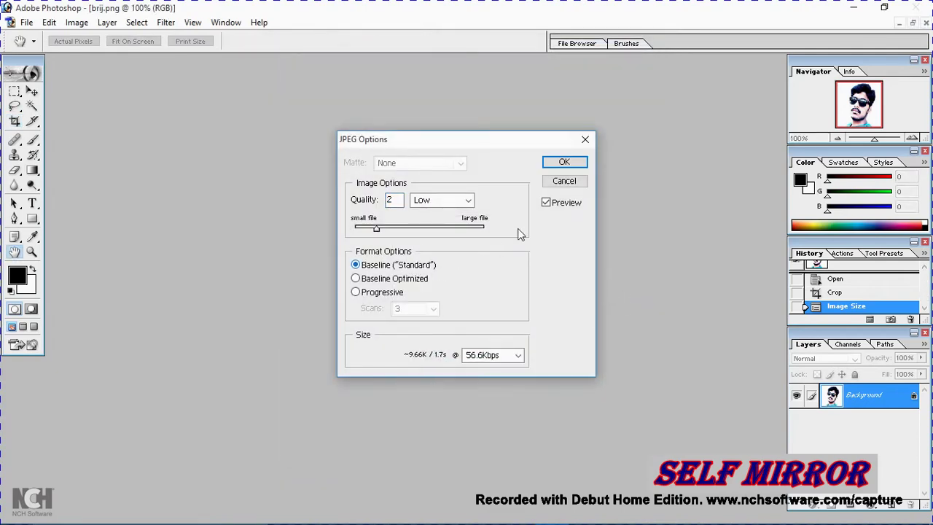
left_click(582, 164)
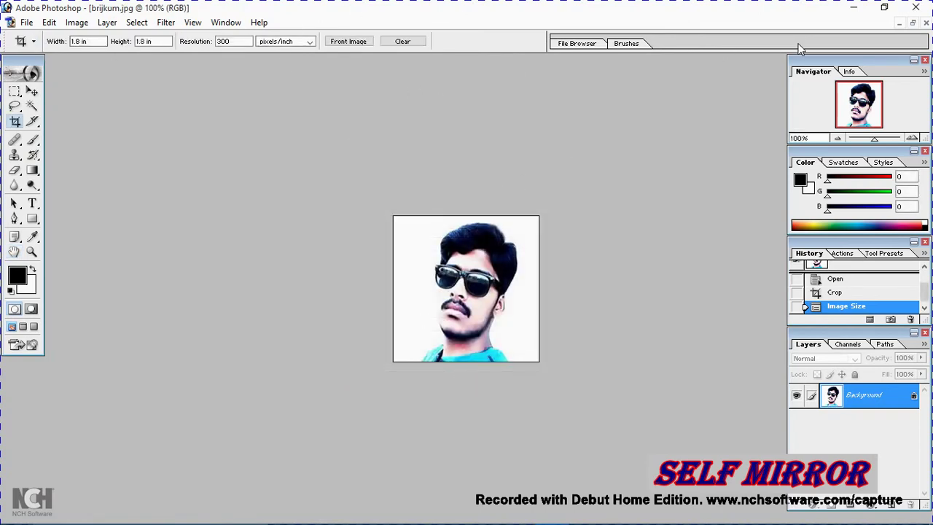
Try to open the signature photo "WhatsApp Image 2021-08-12 at 19.43.02" from the Downloads folder
left_click(27, 22)
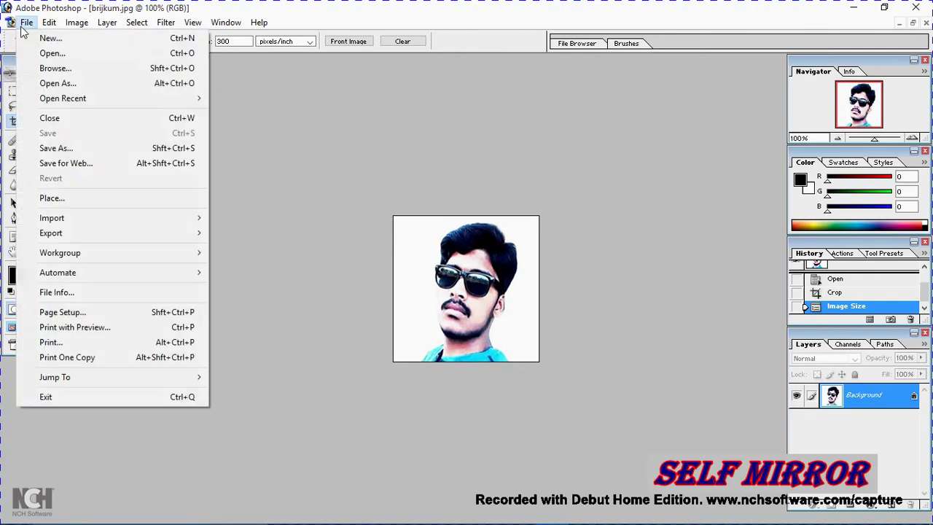
left_click(51, 53)
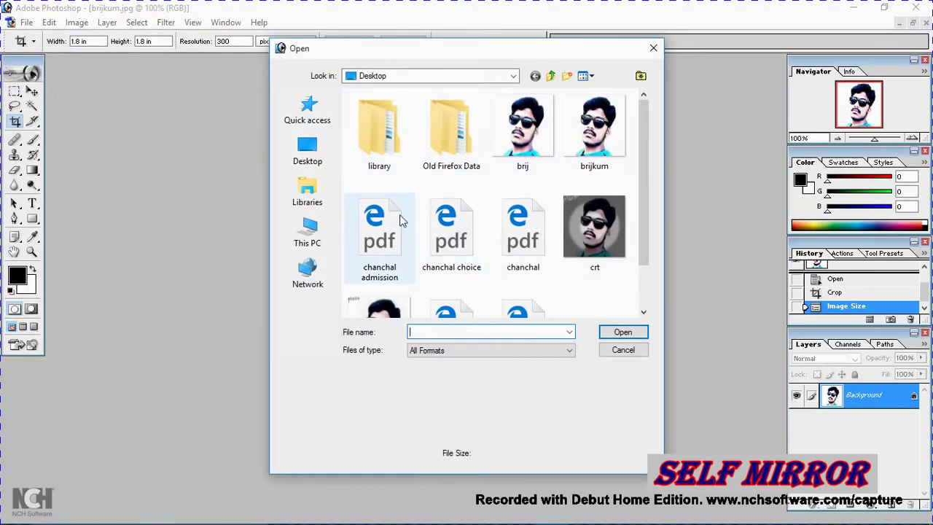
scroll(383, 226, "down", 1)
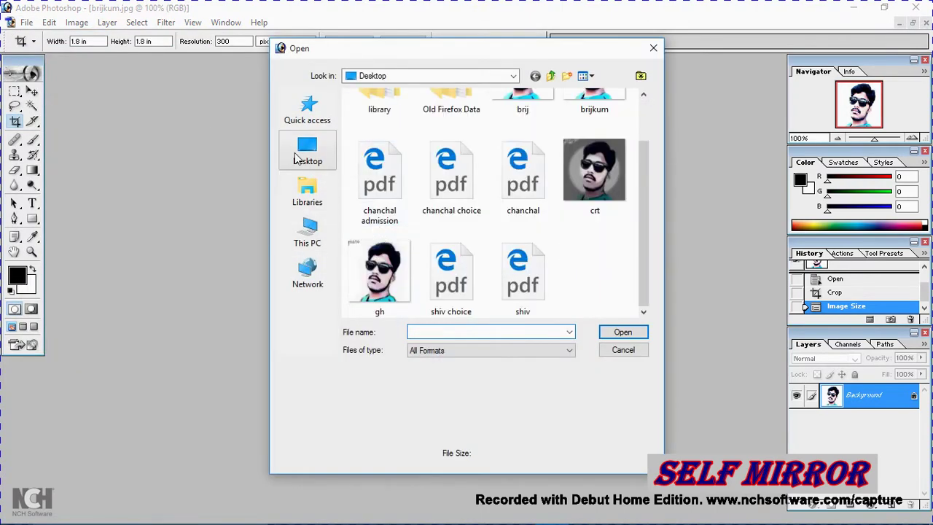
left_click(313, 232)
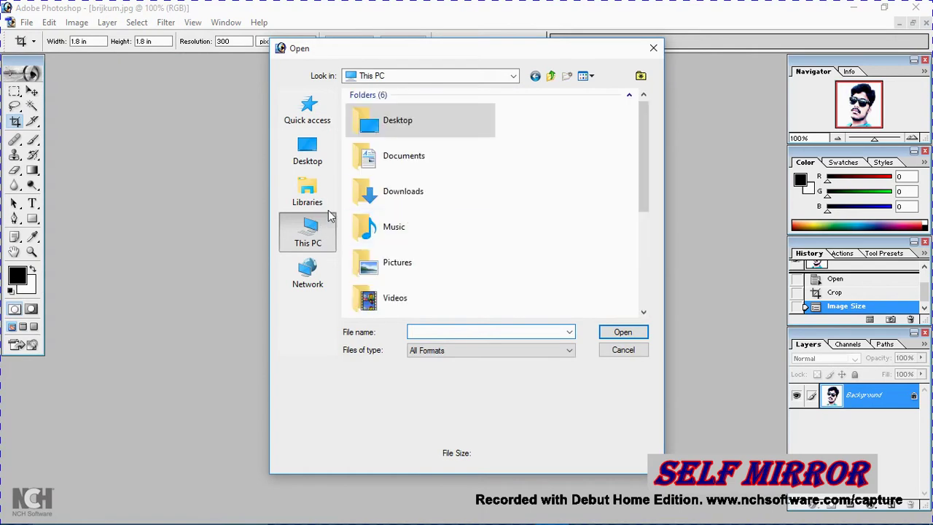
double_click(408, 188)
scroll(522, 150, "down", 10)
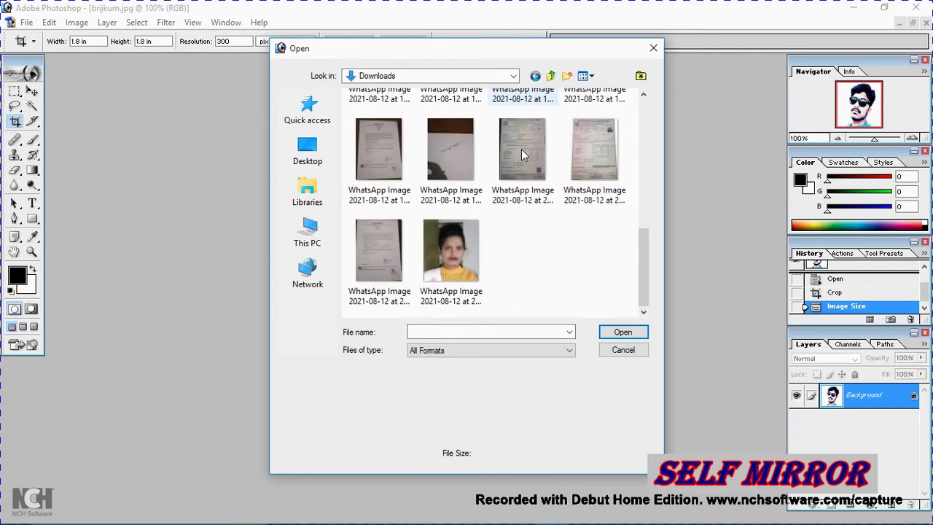
scroll(510, 161, "up", 3)
scroll(491, 170, "down", 3)
left_click(455, 145)
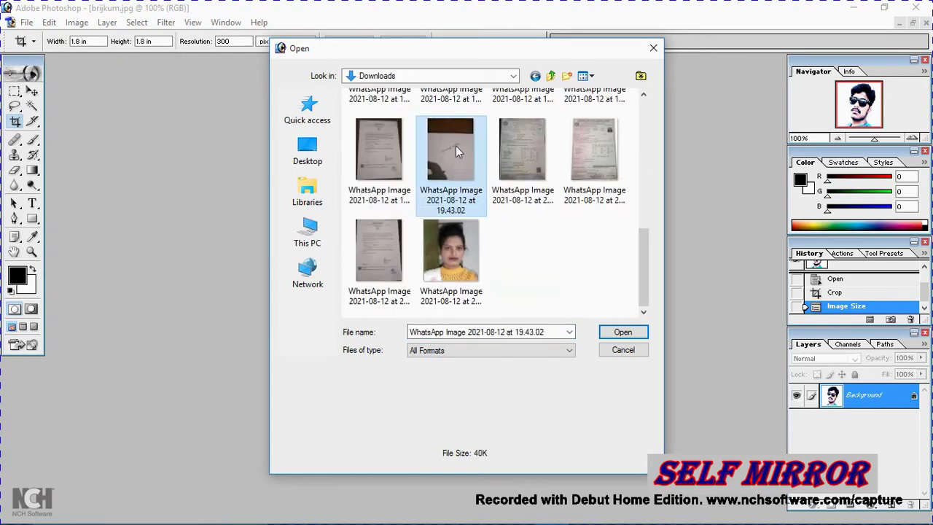
left_click(620, 332)
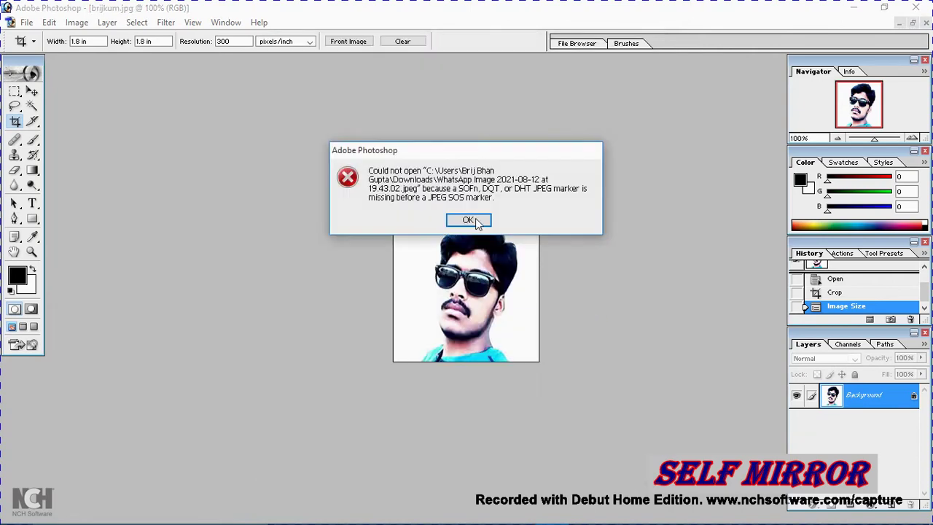
left_click(470, 219)
Open the thumbprint image sss from the 2021-08-07 folder in Pictures
left_click(28, 22)
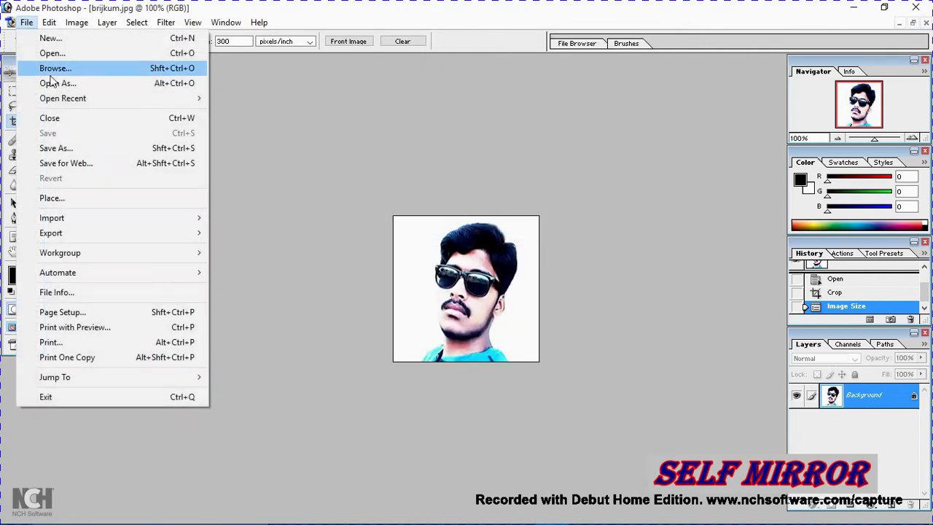
left_click(40, 53)
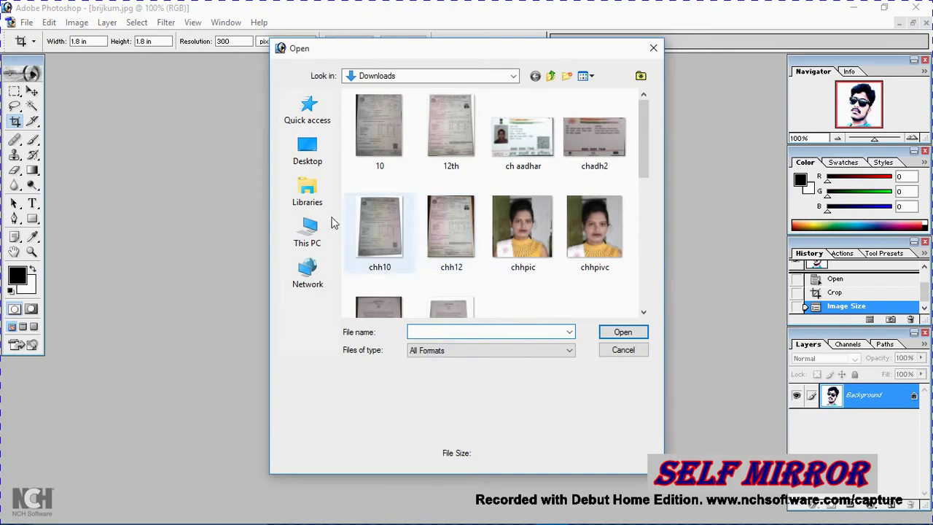
left_click(492, 75)
left_click(501, 79)
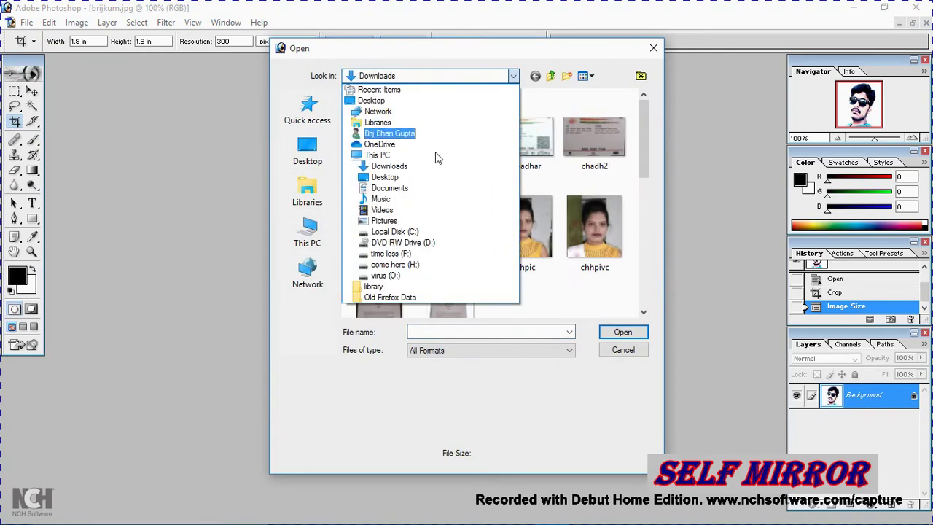
left_click(400, 217)
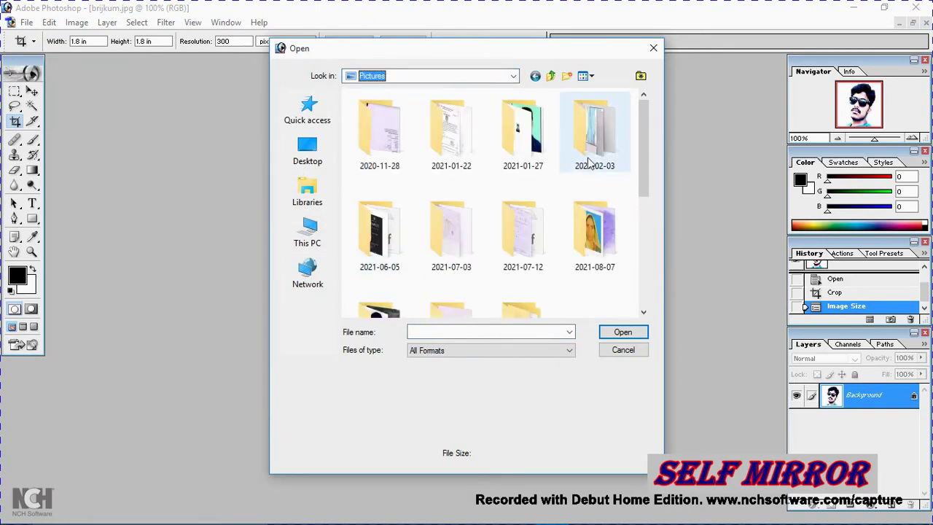
left_click(577, 242)
double_click(577, 242)
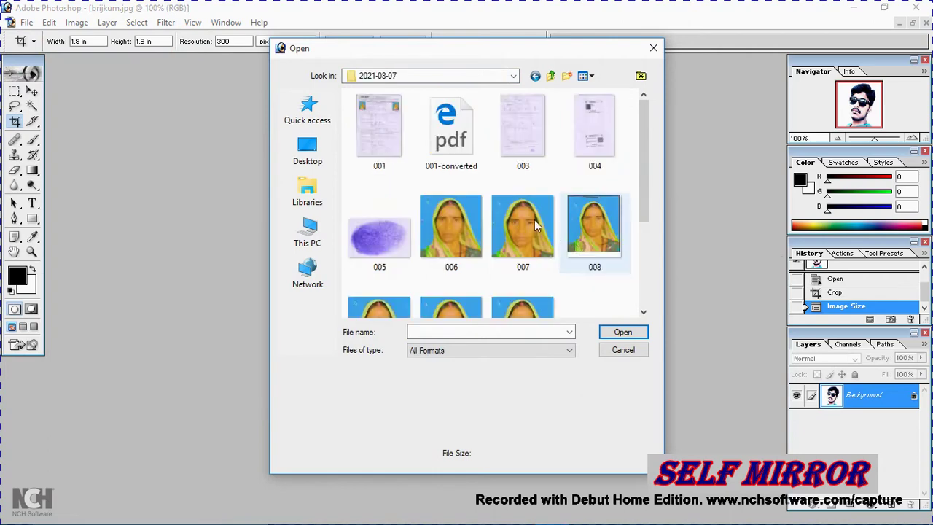
scroll(492, 188, "down", 3)
left_click(611, 209)
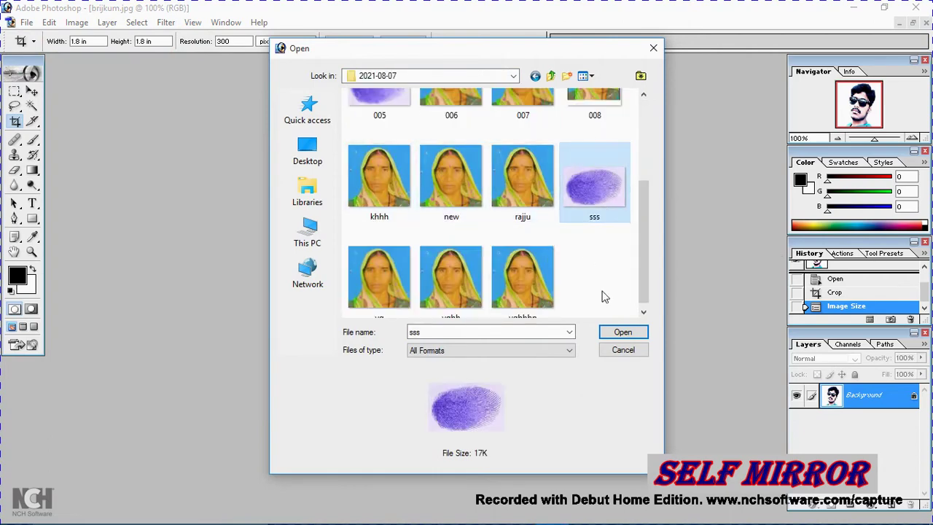
left_click(624, 332)
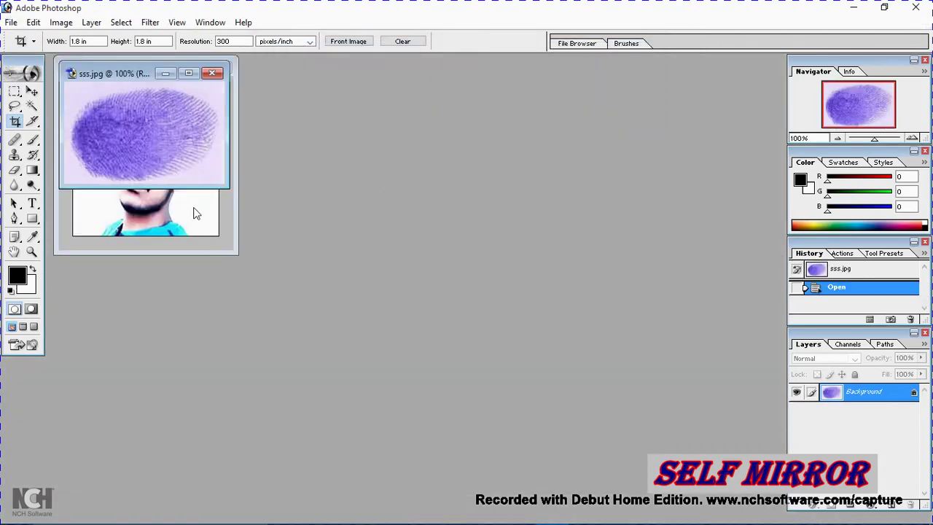
Maximize the thumbprint image's document window
left_click(193, 212)
left_click(216, 70)
left_click(188, 75)
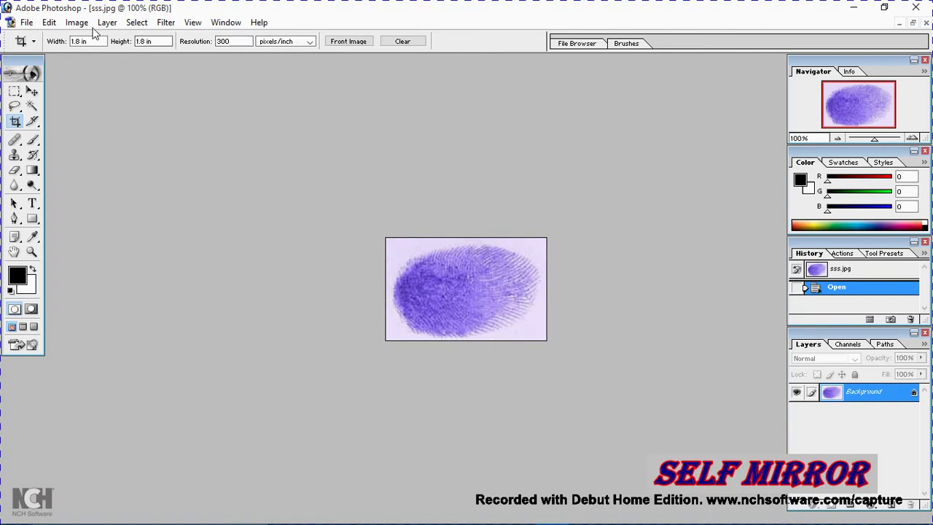
Check the thumbprint image's pixel dimensions and resolution in the Image Size settings
left_click(85, 24)
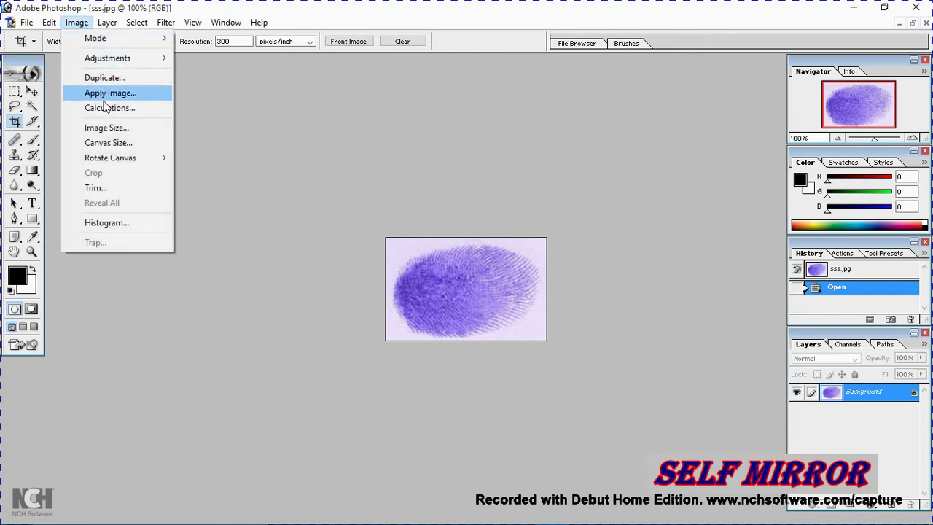
left_click(110, 129)
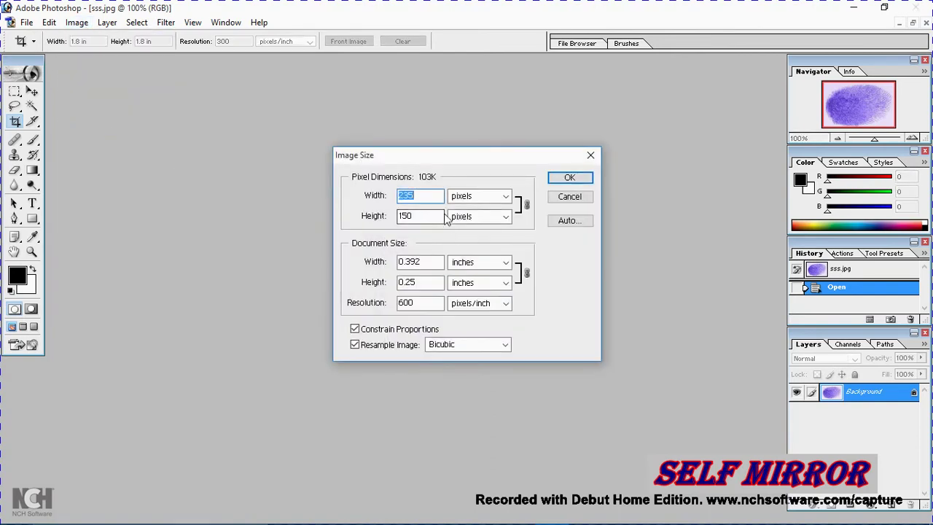
left_click(420, 303)
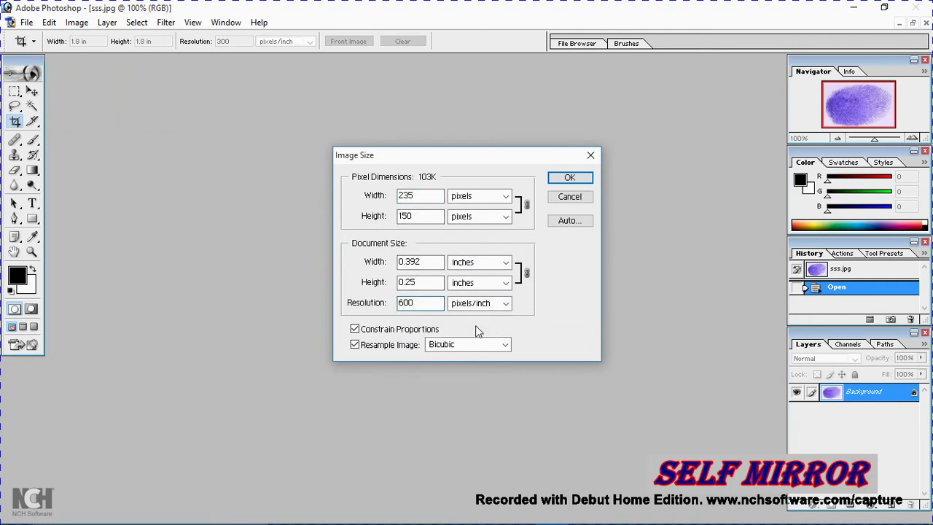
left_click(426, 196)
left_click(415, 216)
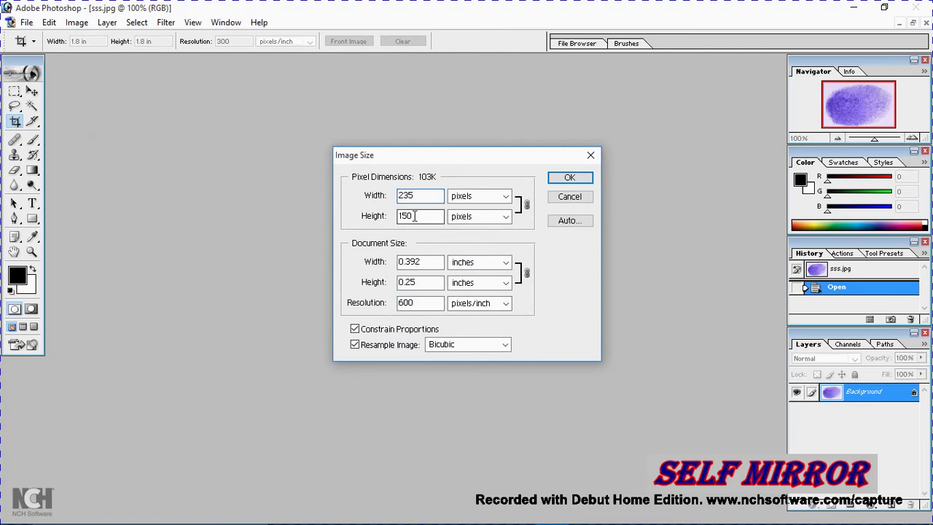
left_click(570, 180)
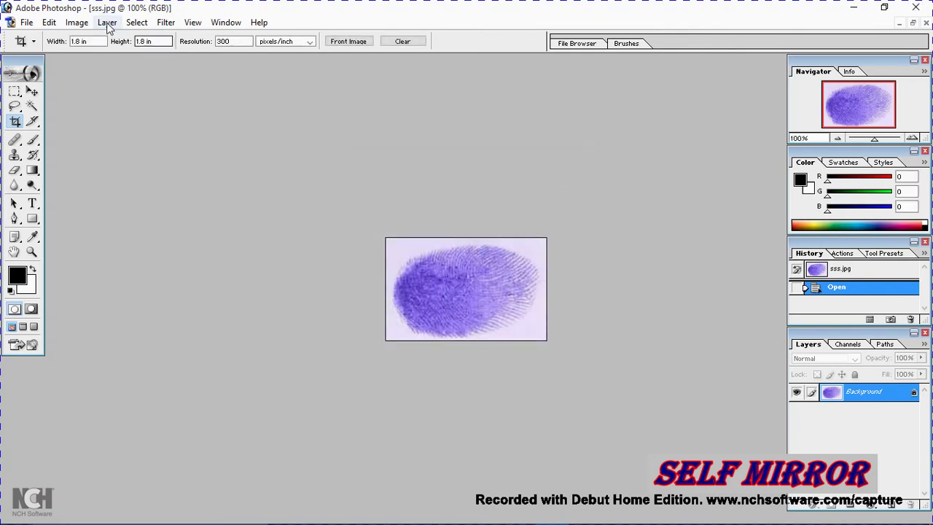
Resize the thumbprint image to a width of 220 pixels with proportions constrained and bicubic resampling
left_click(77, 22)
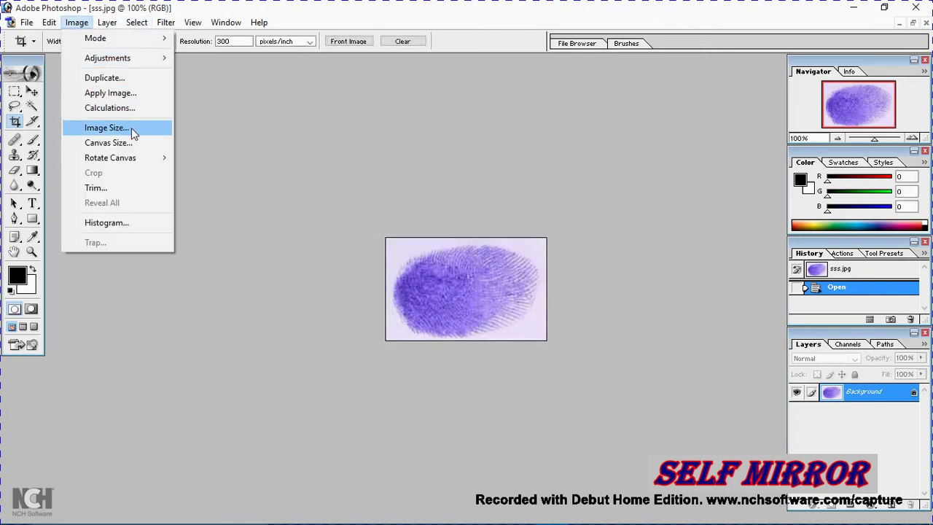
left_click(131, 128)
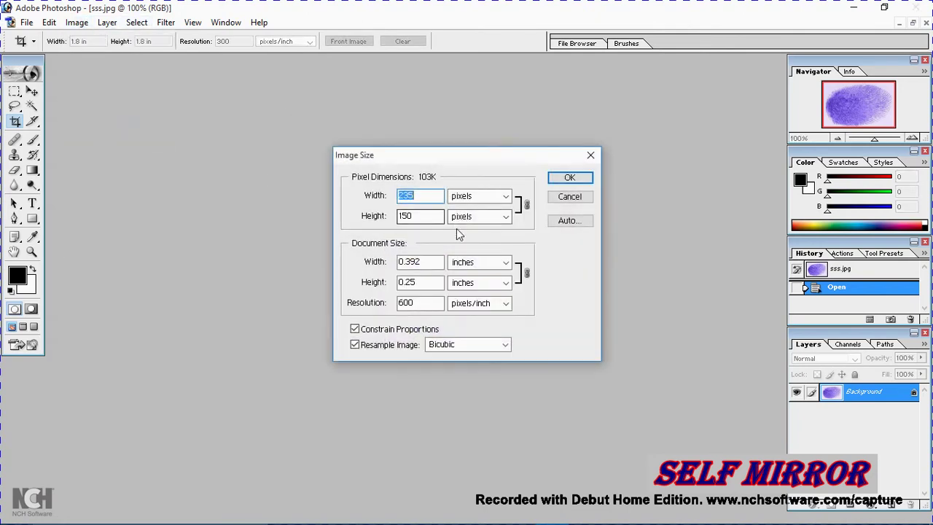
left_click(418, 195)
key("BackSpace")
key("BackSpace")
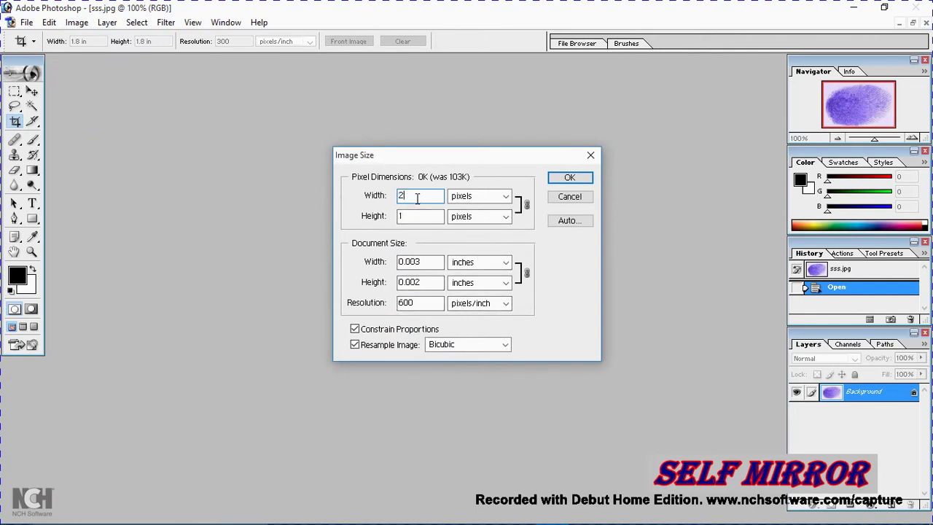
type("50")
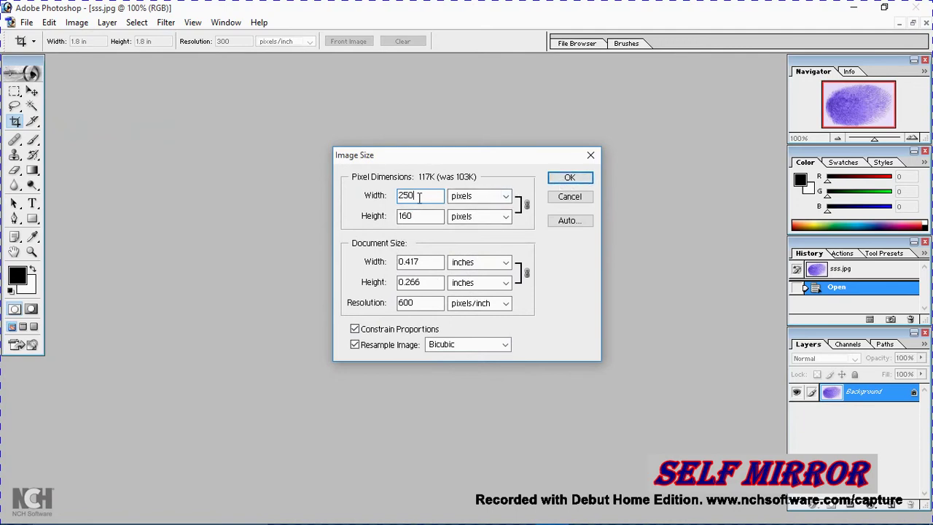
key("BackSpace")
key("BackSpace")
type("20")
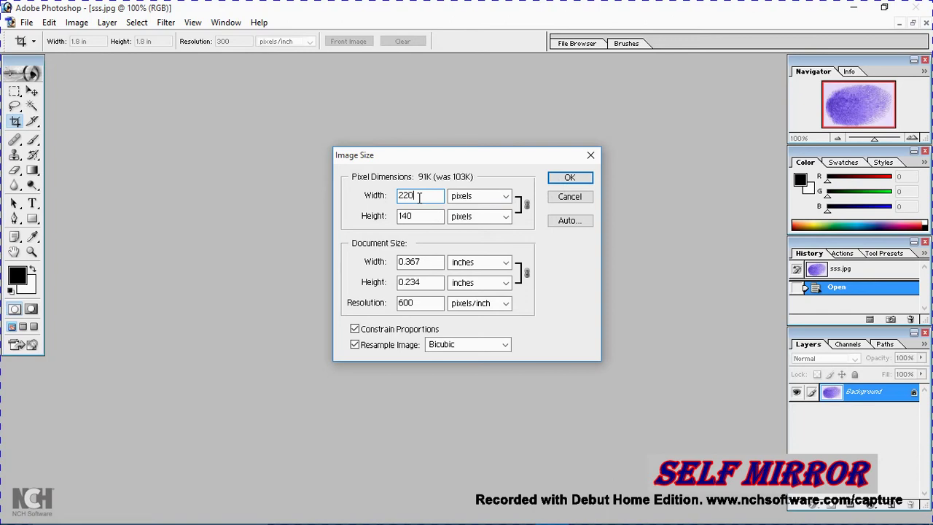
left_click(568, 179)
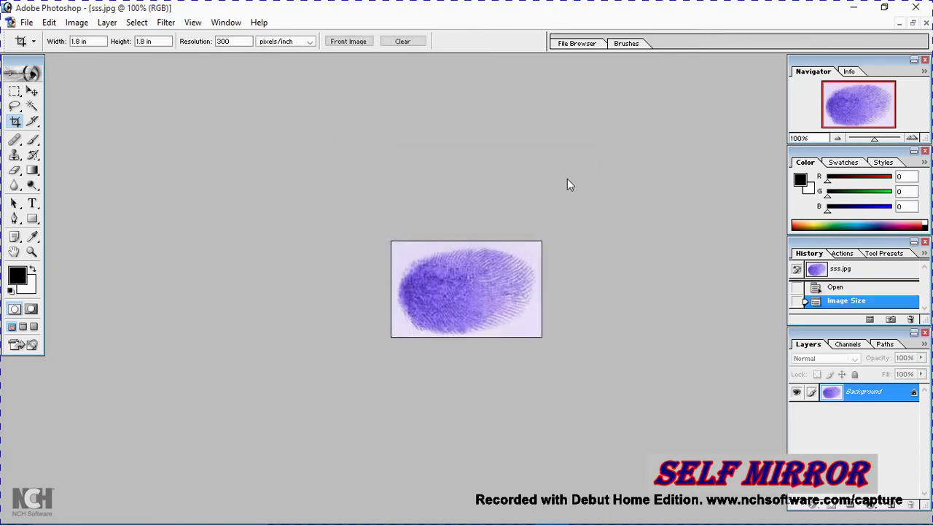
Save the resized thumbprint on the Desktop as sign in JPEG format at quality 2 (Low) with the Baseline ("Standard") option
left_click(26, 22)
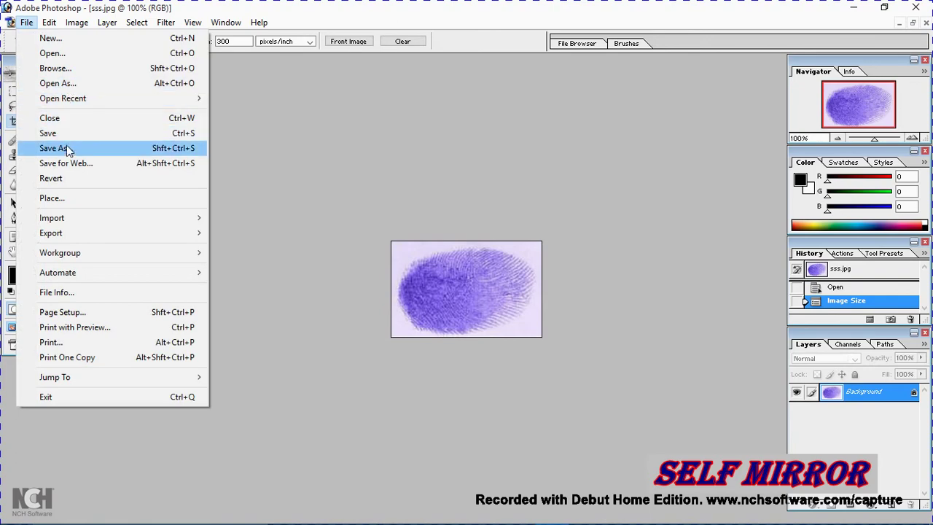
left_click(67, 148)
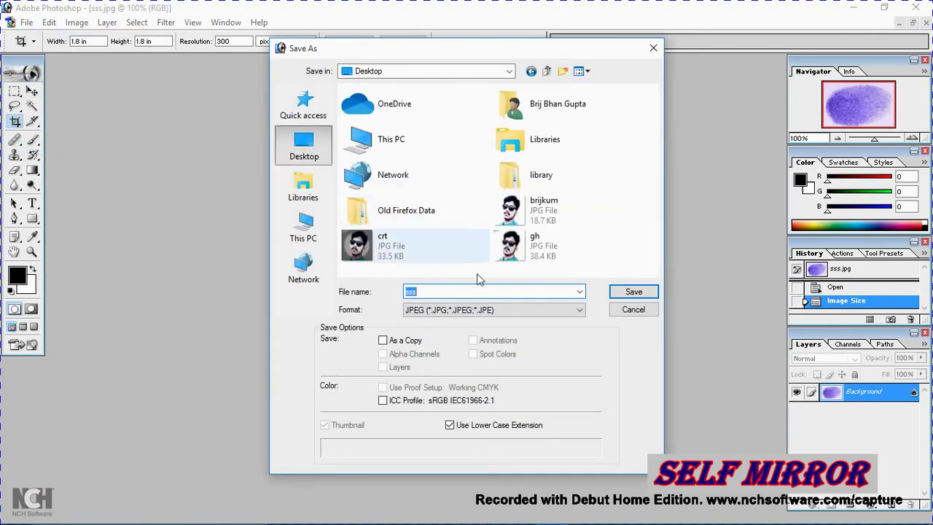
left_click(474, 291)
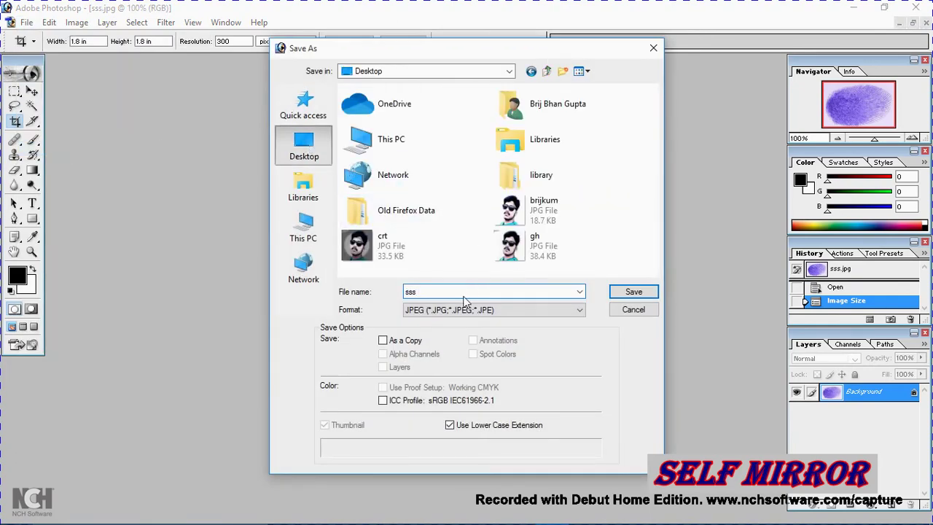
key("BackSpace")
left_click(466, 310)
left_click(467, 321)
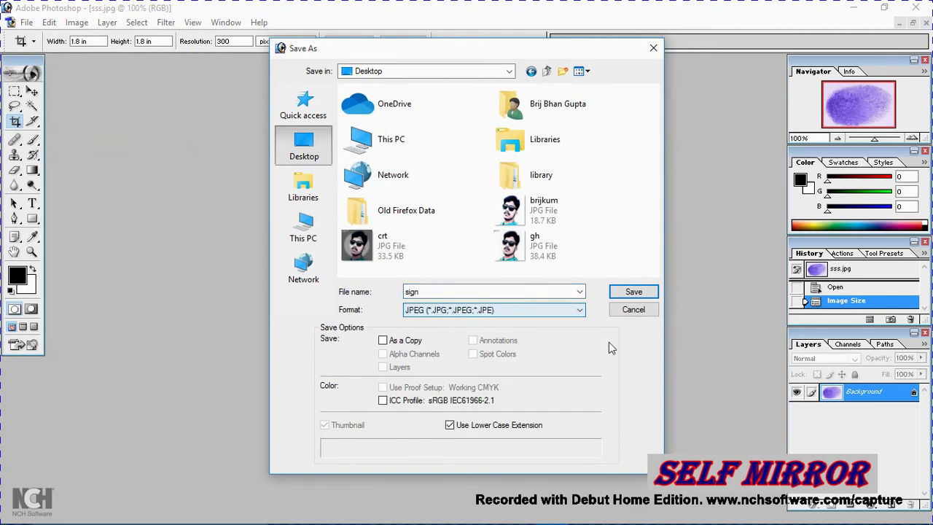
left_click(624, 293)
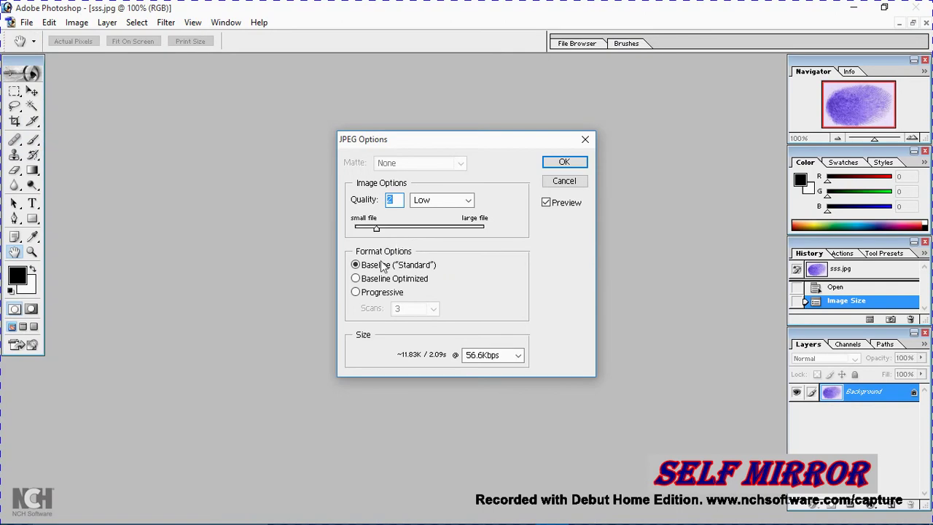
left_click(563, 162)
Switch to the Windows desktop and check the saved sign and portrait image files
left_click(27, 23)
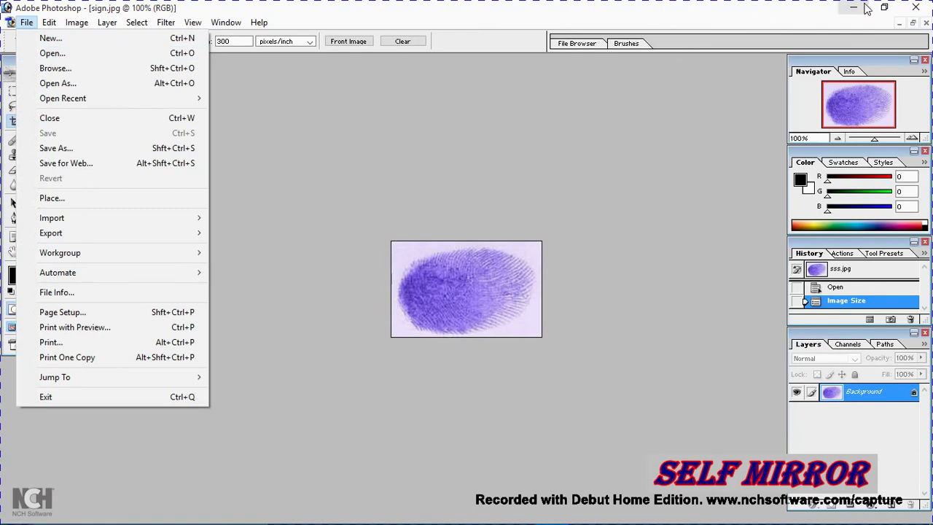
left_click(866, 8)
right_click(356, 186)
left_click(379, 228)
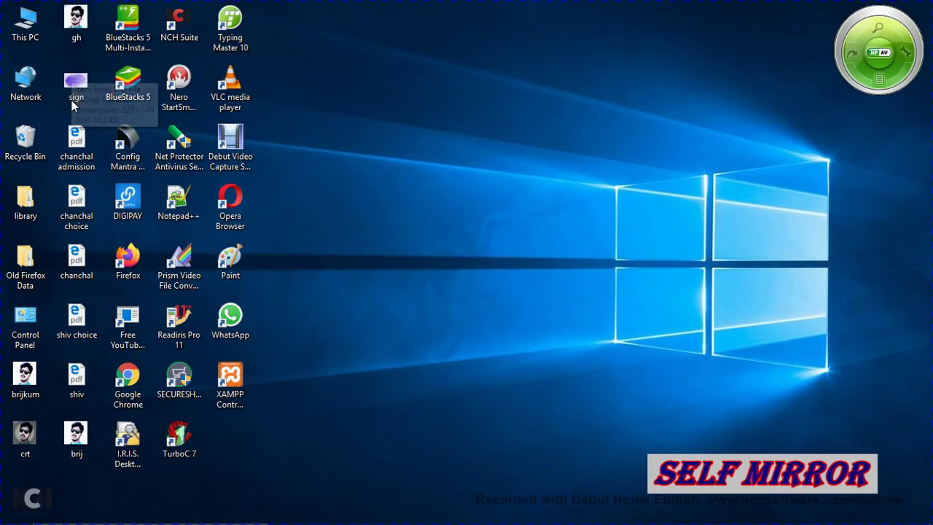
left_click(75, 84)
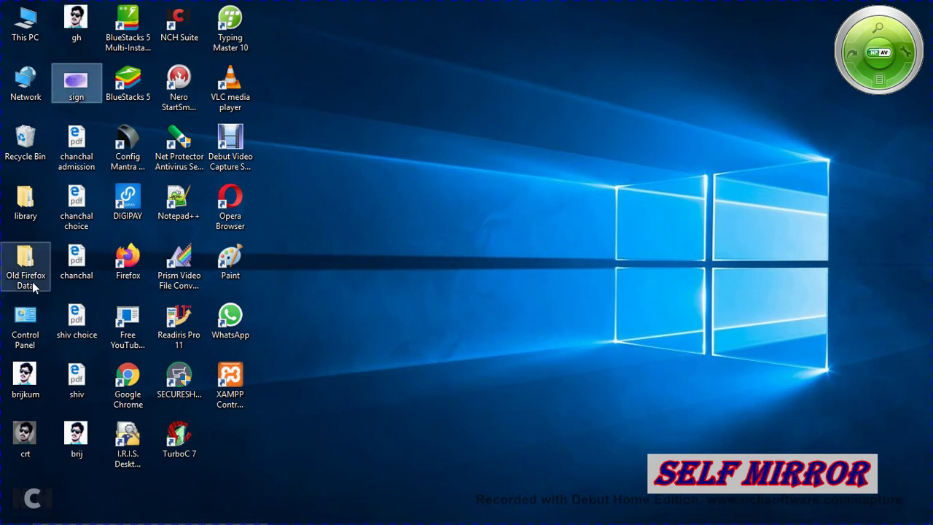
left_click(25, 391)
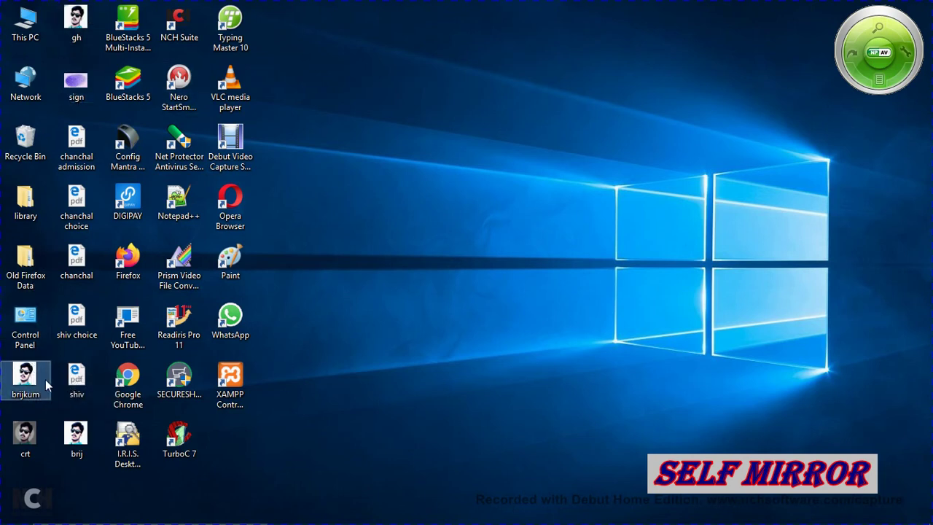
Switch to Chrome and review the general web results for PAN card photo and signature size in Hindi
mouse_move(485, 521)
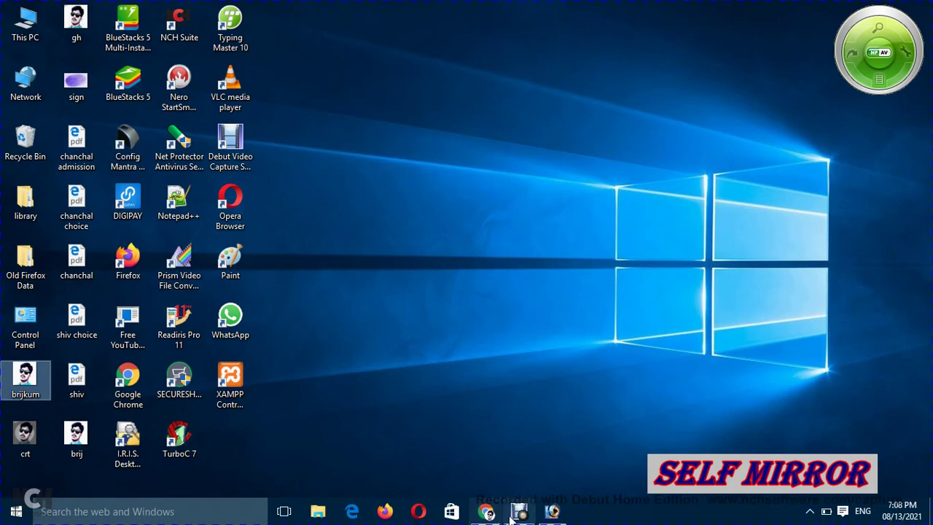
left_click(485, 511)
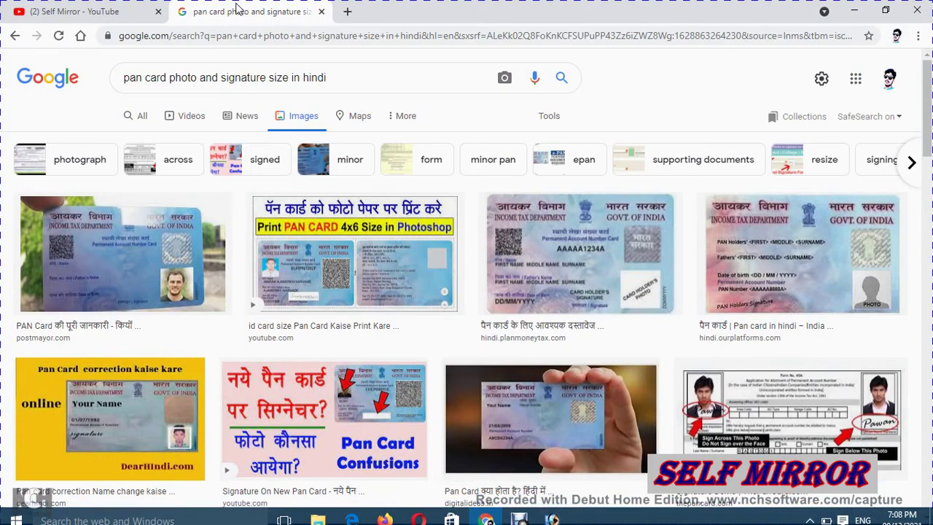
left_click(141, 120)
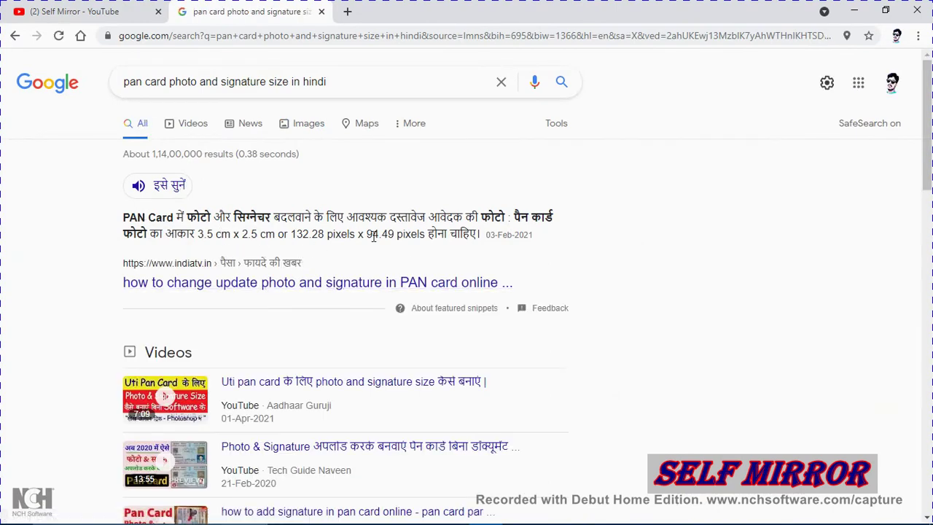
scroll(471, 238, "down", 5)
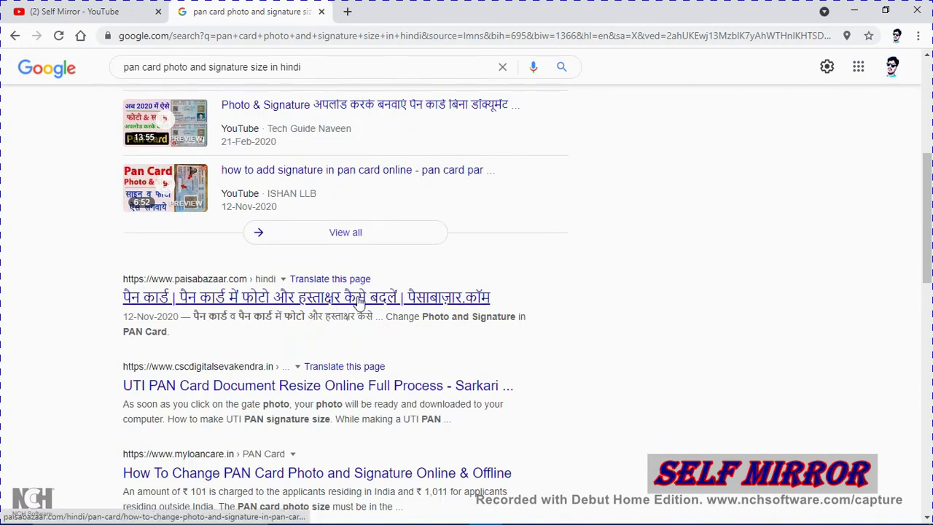
scroll(311, 306, "down", 2)
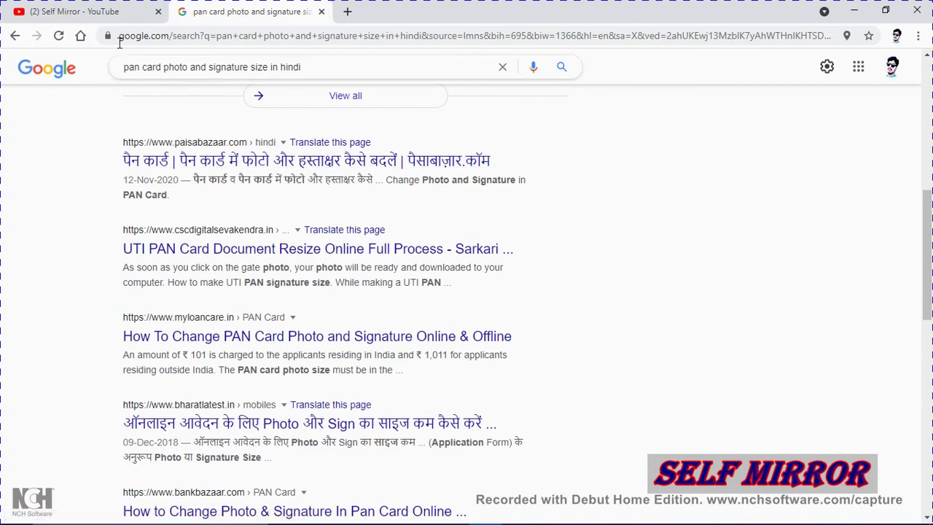
Show the Self Mirror YouTube channel page and clear the text selection on its name
left_click(94, 12)
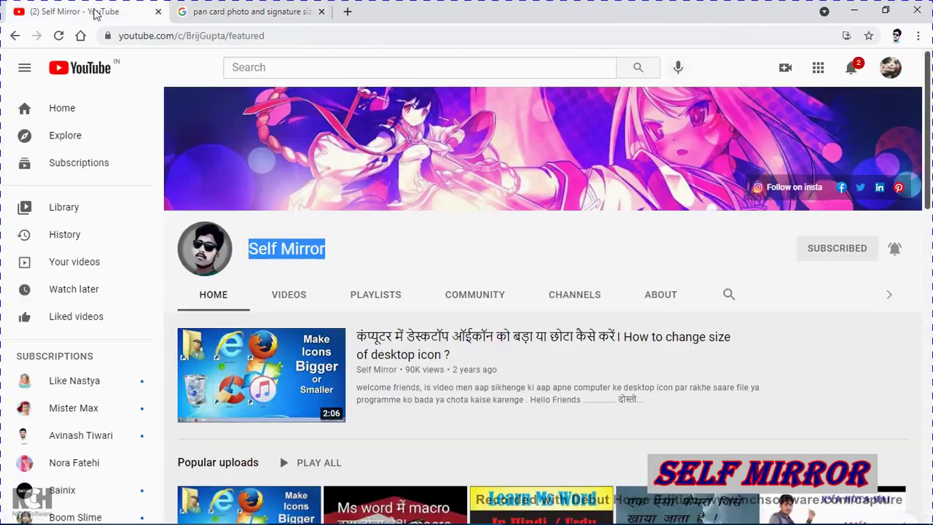
left_click(388, 248)
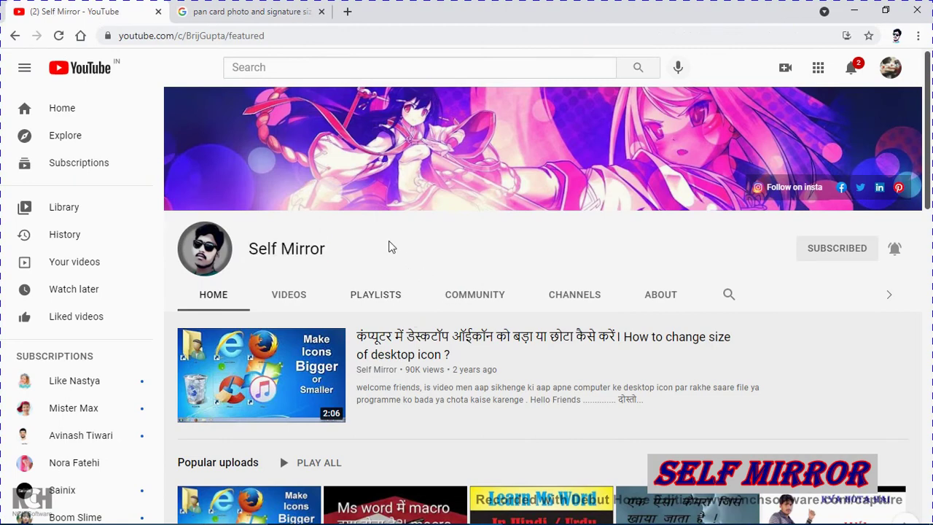
Switch to Photoshop and browse to the 2021-08-07 folder in Pictures to open a file
mouse_move(352, 521)
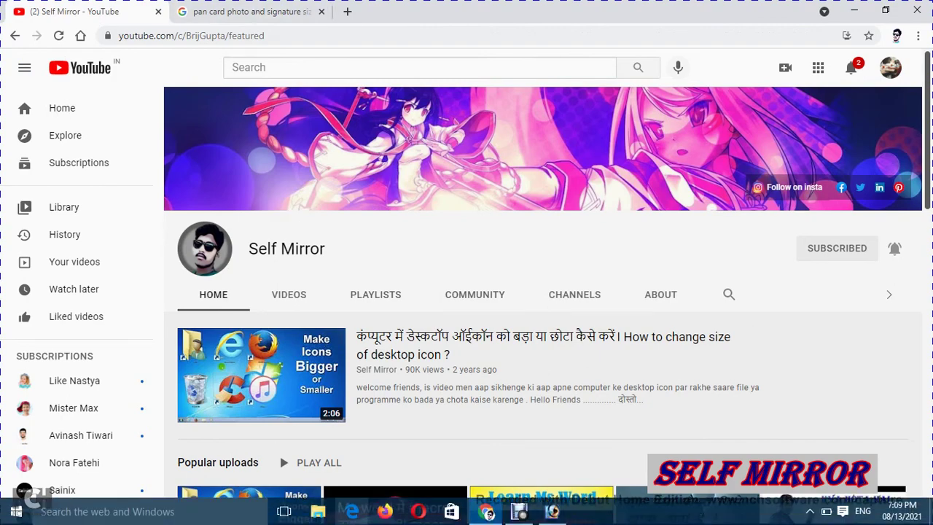
left_click(555, 515)
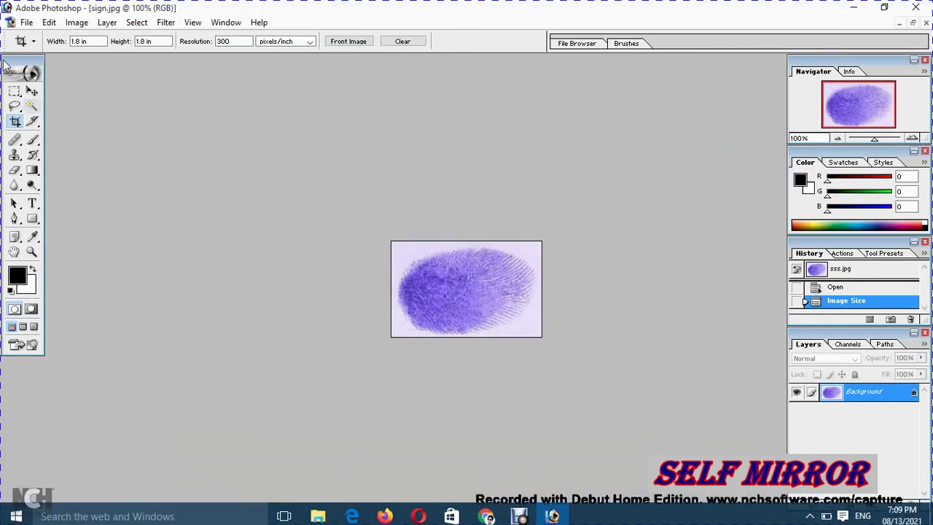
left_click(26, 21)
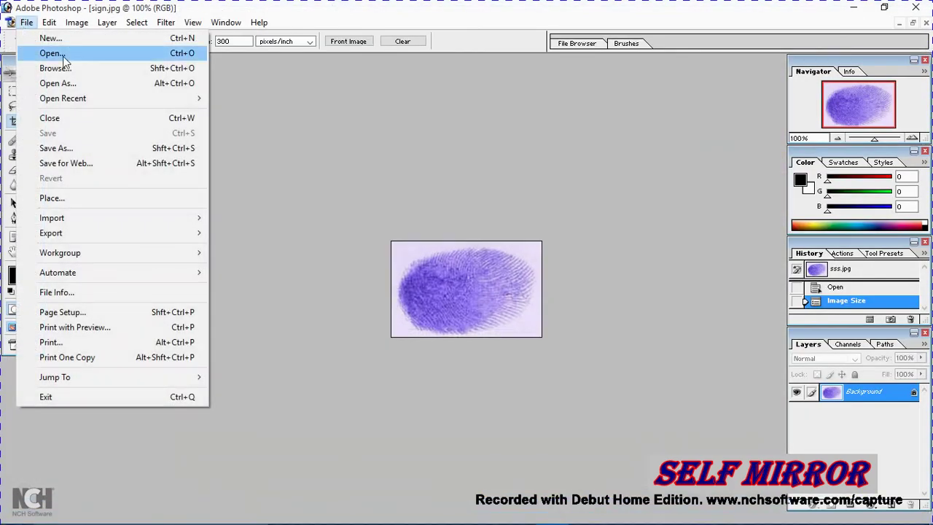
left_click(53, 54)
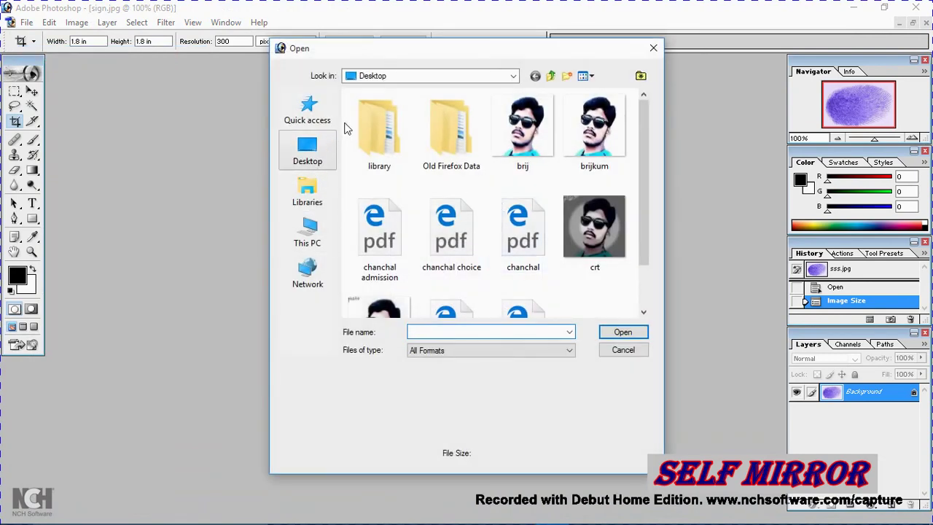
left_click(432, 77)
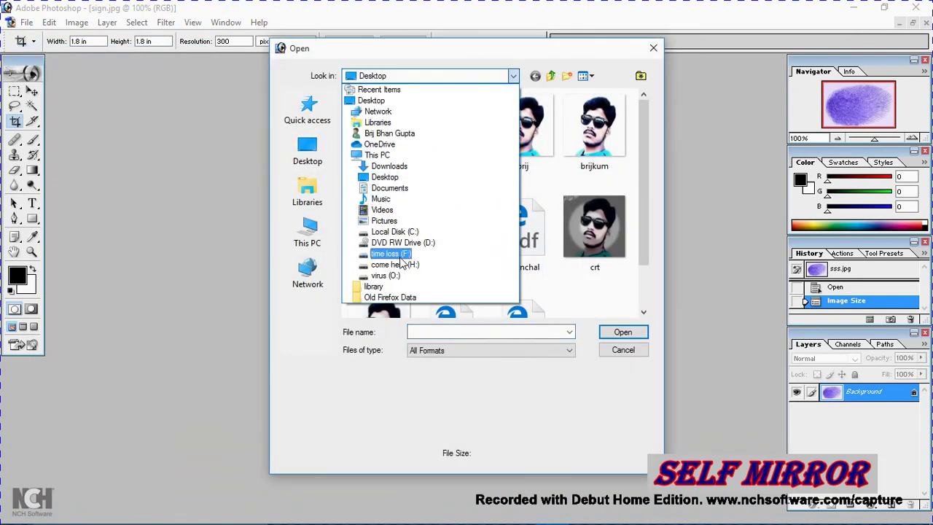
left_click(384, 221)
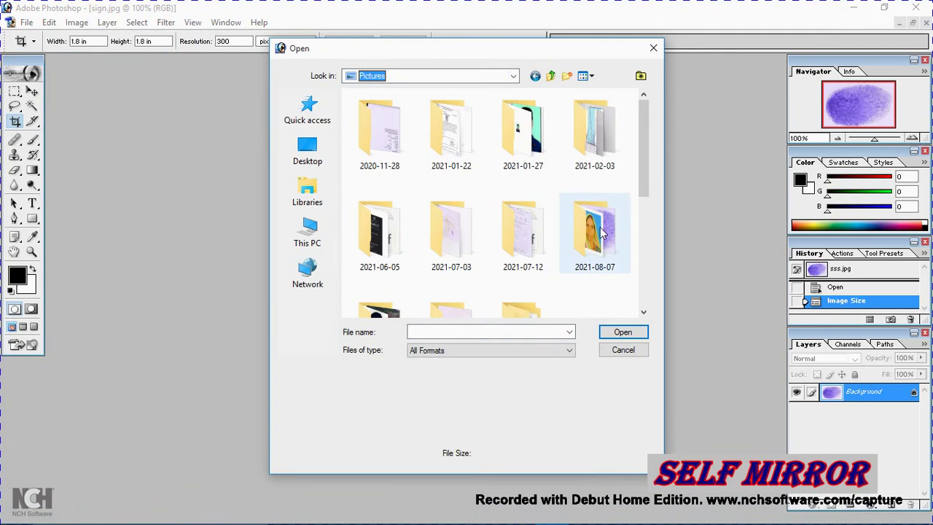
double_click(598, 237)
Open page 1 of the 001-converted PDF, rasterized at 72 pixels/inch in CMYK Color with anti-aliasing and constrained proportions
left_click(523, 133)
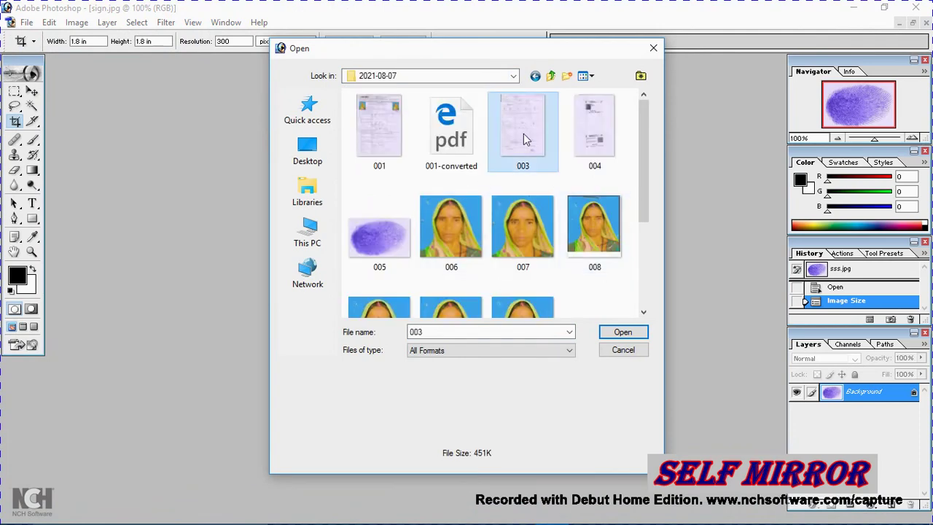
key("Right")
key("Home")
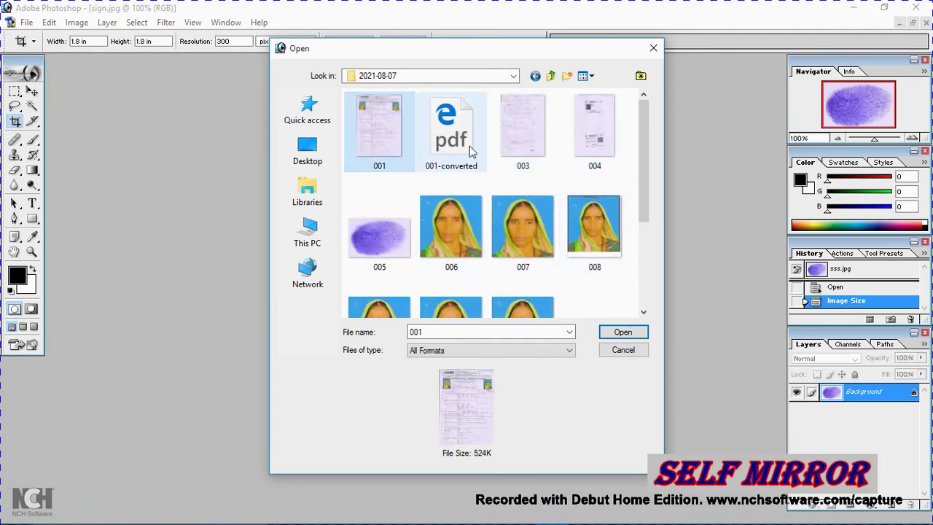
double_click(470, 146)
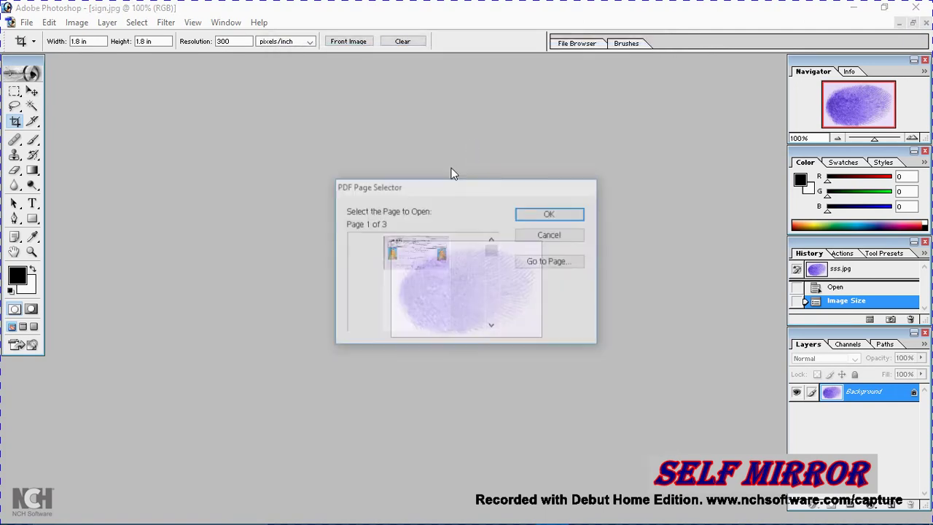
left_click(554, 216)
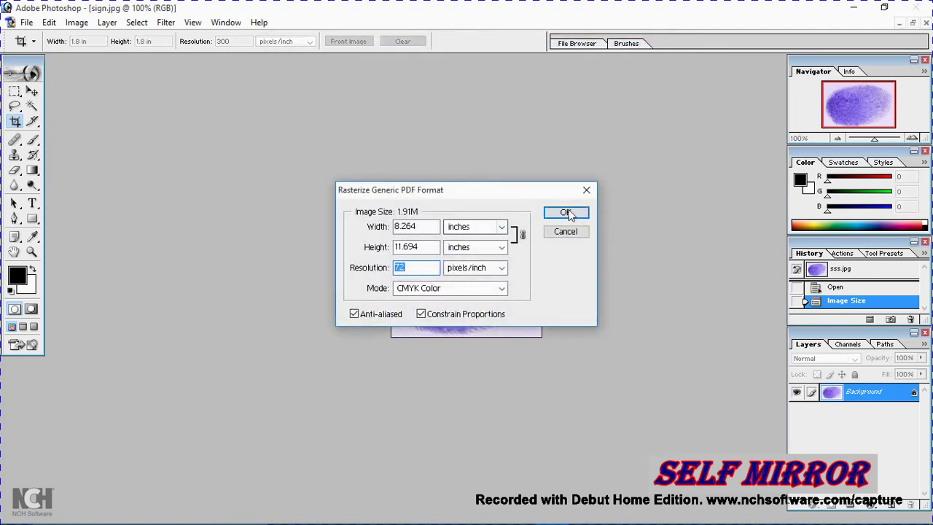
left_click(568, 213)
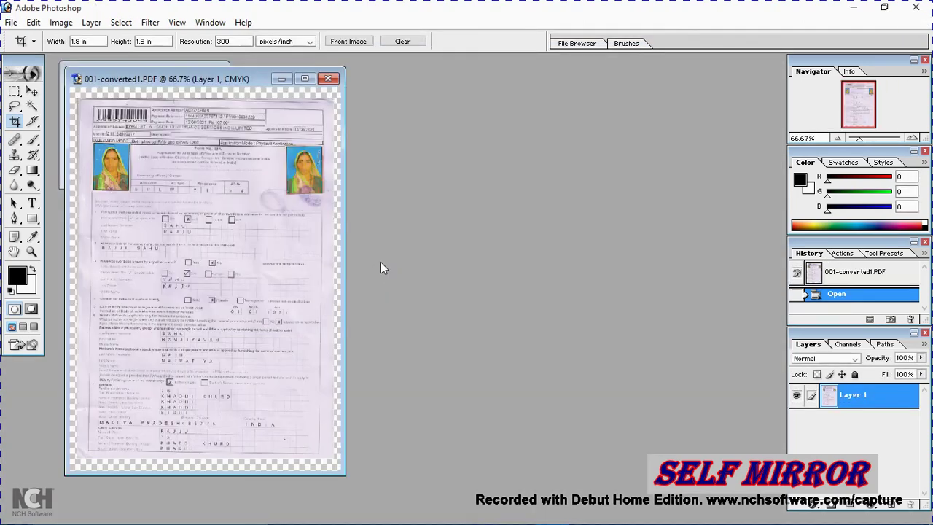
Examine the scanned PAN application form and close it without saving changes
scroll(292, 269, "up", 1)
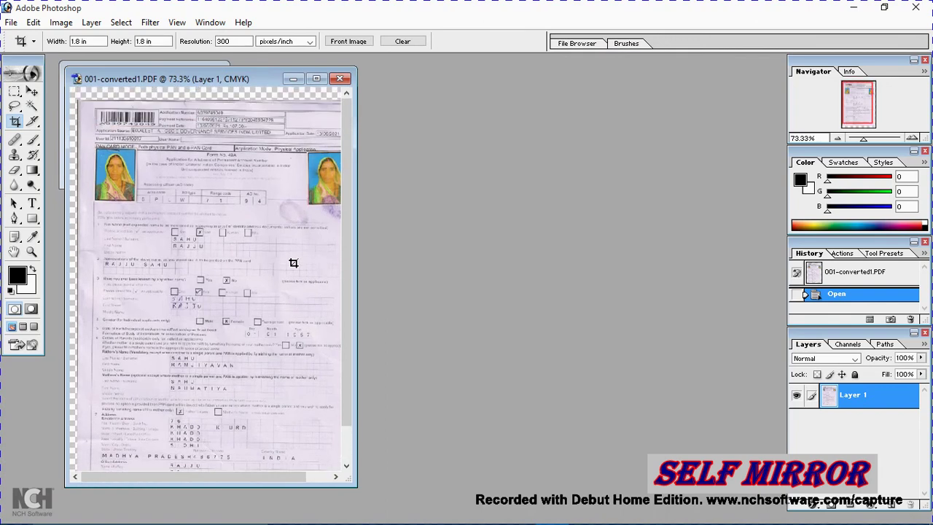
left_click(340, 78)
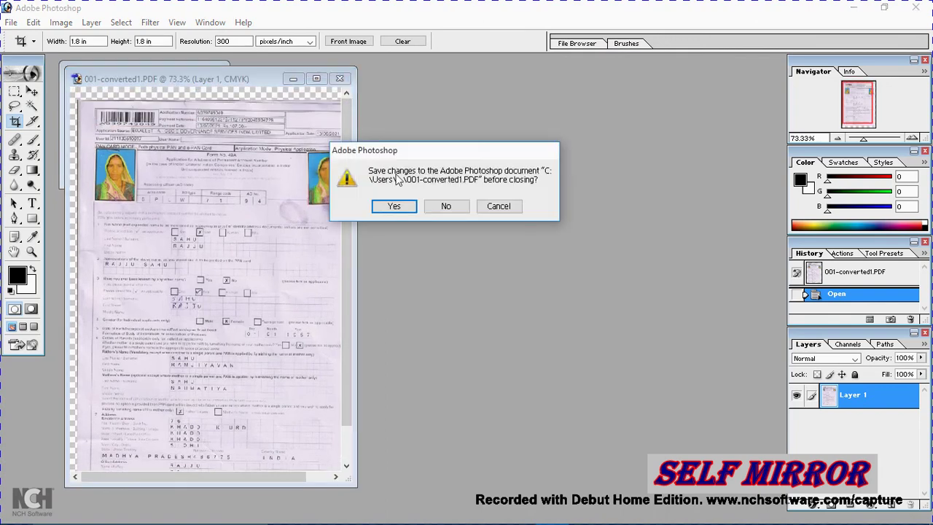
left_click(446, 206)
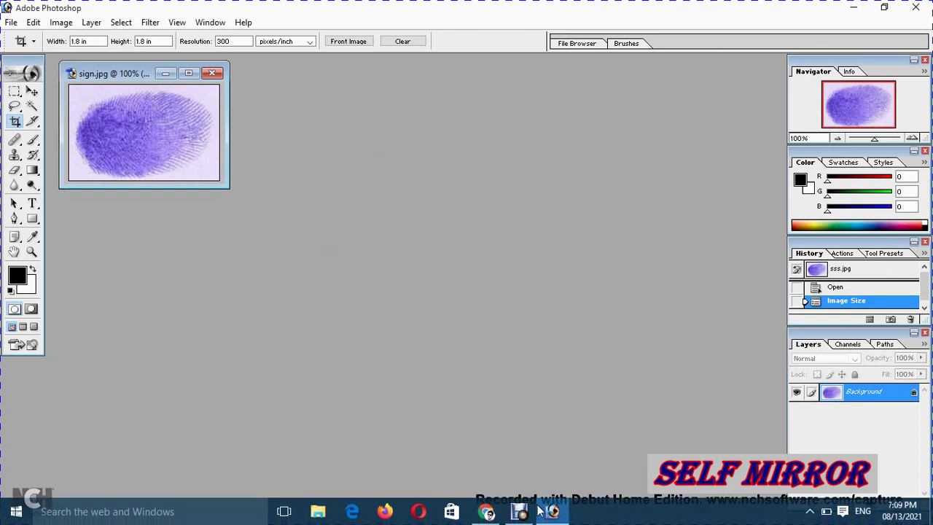
Switch to Chrome and look through the popular uploads, recent uploads and playlists on the Self Mirror channel page
left_click(487, 512)
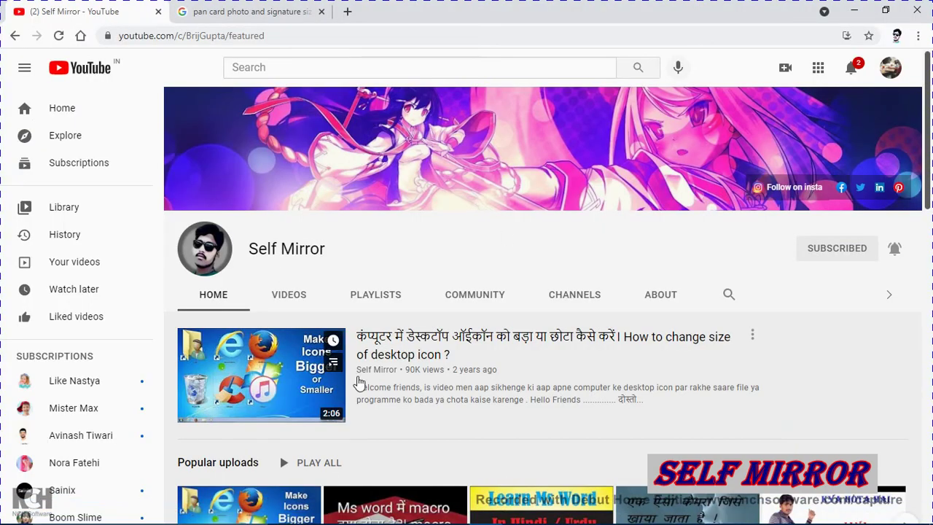
scroll(358, 383, "down", 2)
scroll(410, 338, "down", 2)
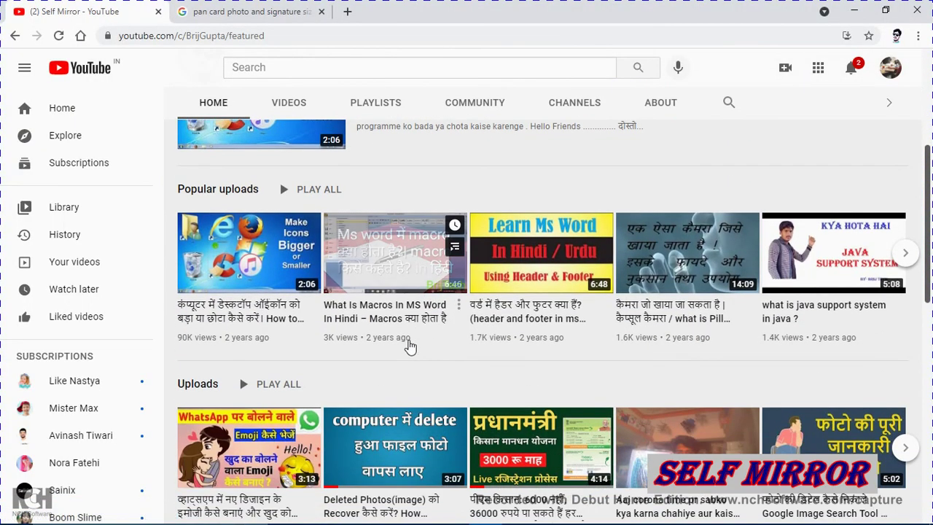
scroll(421, 341, "down", 1)
scroll(423, 339, "down", 2)
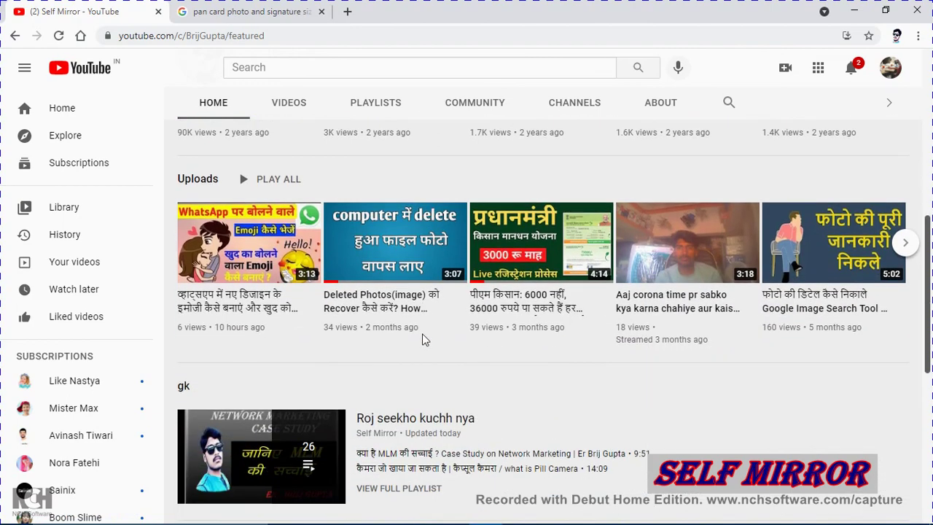
scroll(423, 310, "up", 3)
scroll(425, 295, "up", 3)
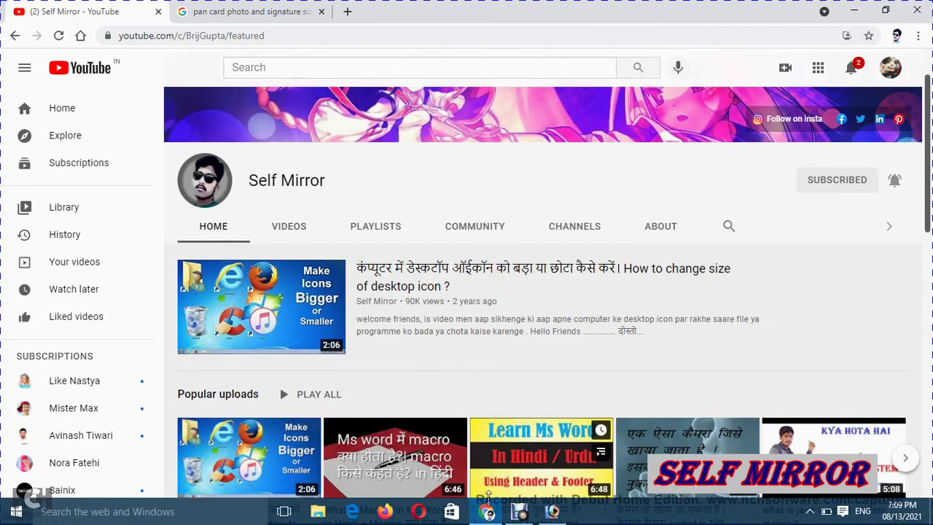
left_click(495, 513)
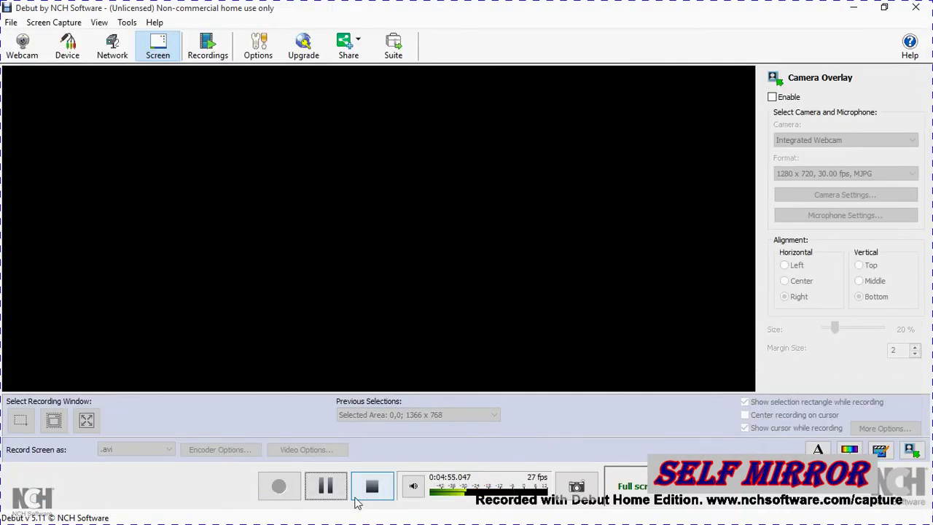